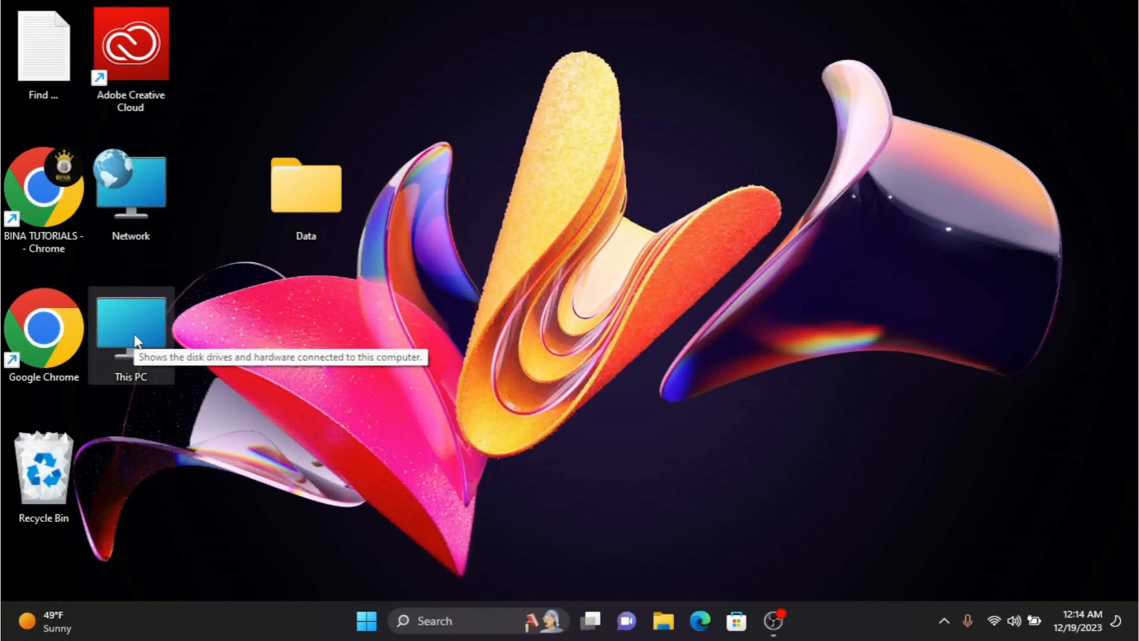
- View the folders and drives in This PC, then close the window
{"action": "double_click", "coordinate": [156, 324]}
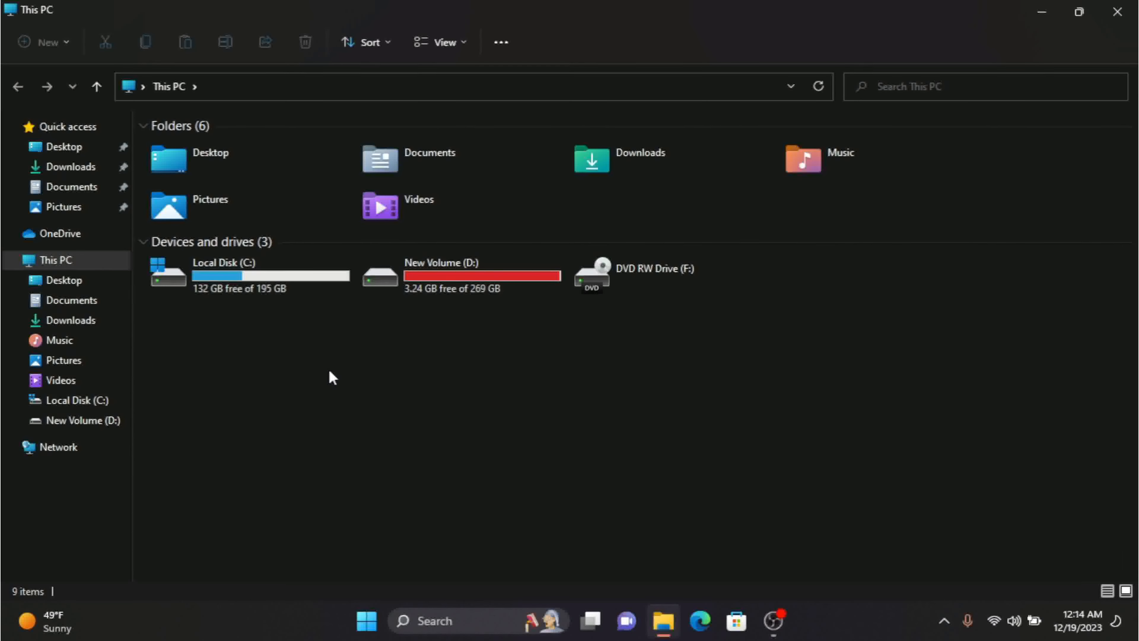
{"action": "left_click_drag", "start_coordinate": [241, 362], "coordinate": [430, 400]}
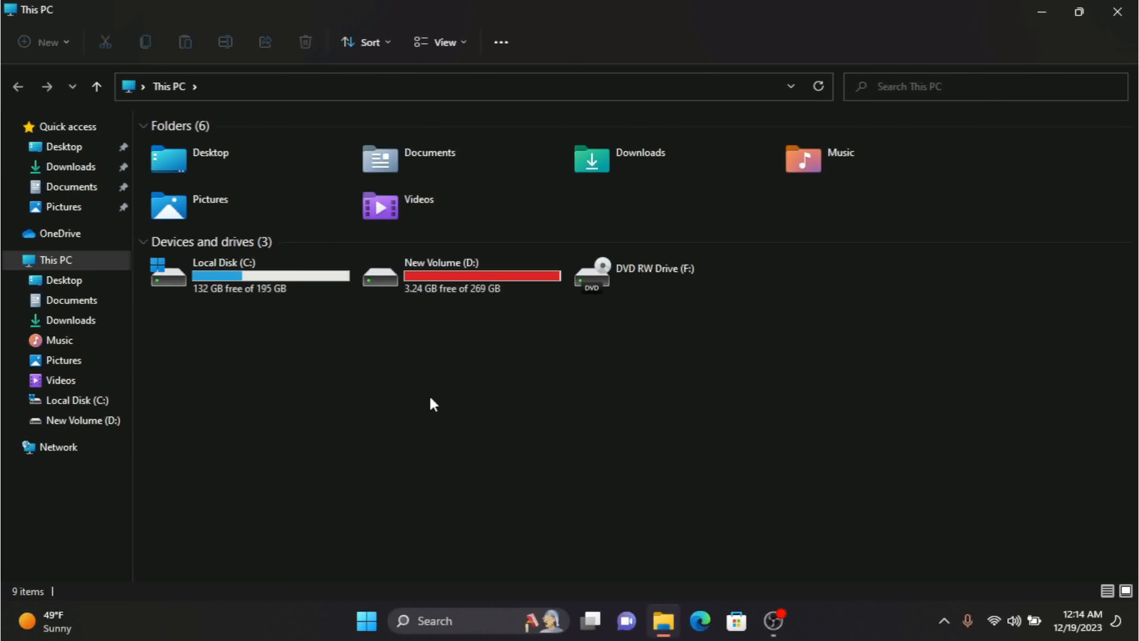
{"action": "left_click", "coordinate": [1134, 7]}
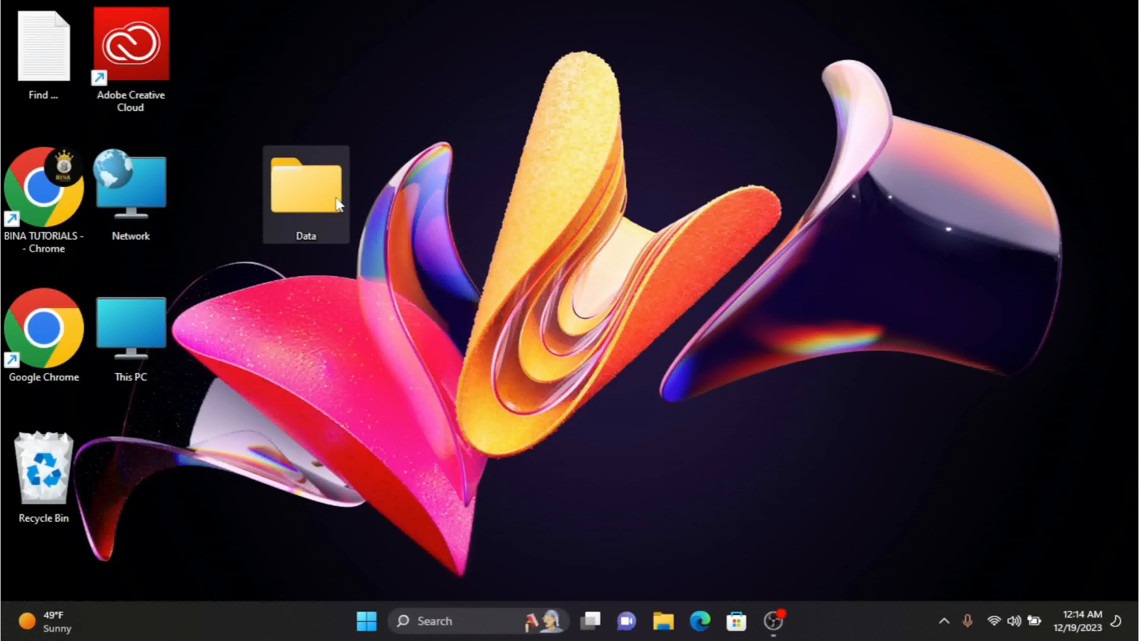
- Open the properties of the Data folder on the desktop and show its sharing settings
{"action": "mouse_move", "coordinate": [337, 205]}
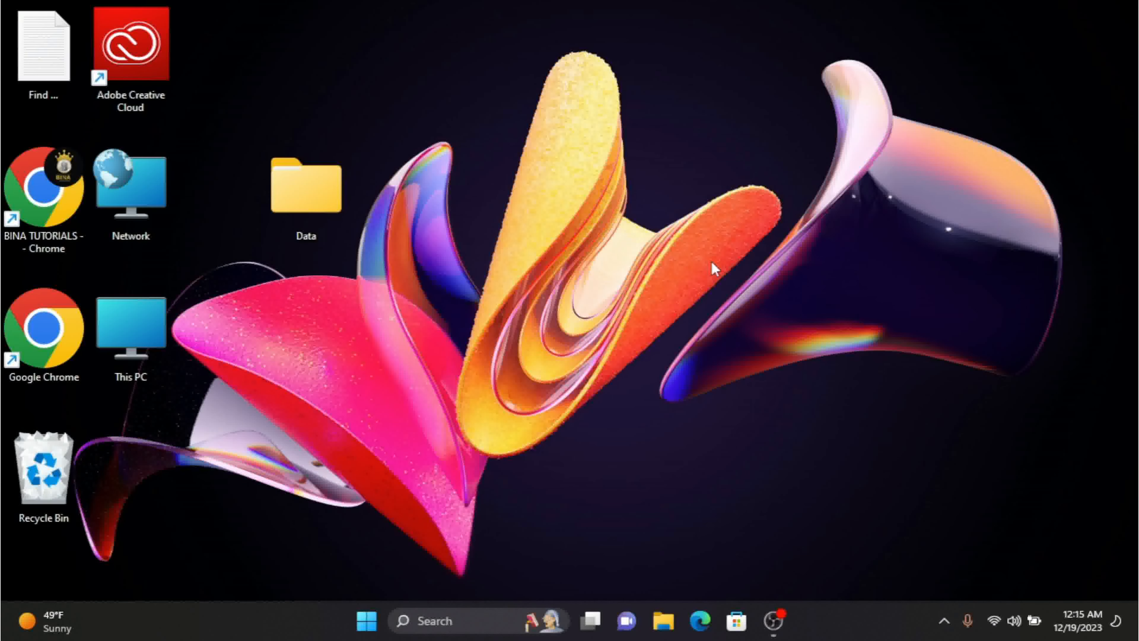
{"action": "right_click", "coordinate": [330, 191]}
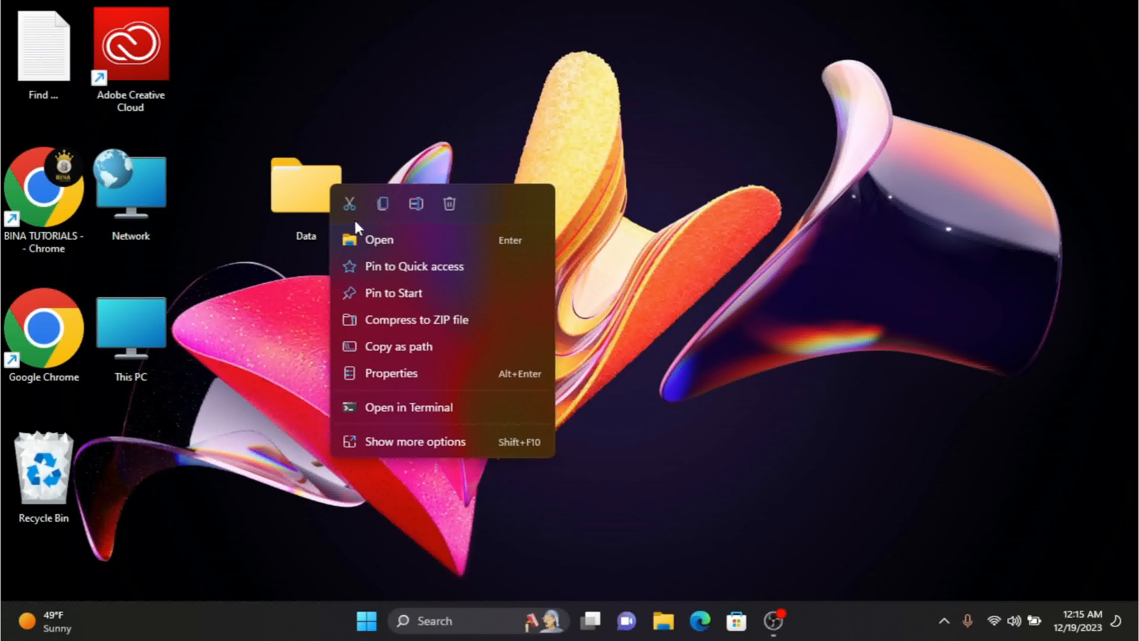
{"action": "left_click", "coordinate": [314, 191]}
{"action": "right_click", "coordinate": [312, 184]}
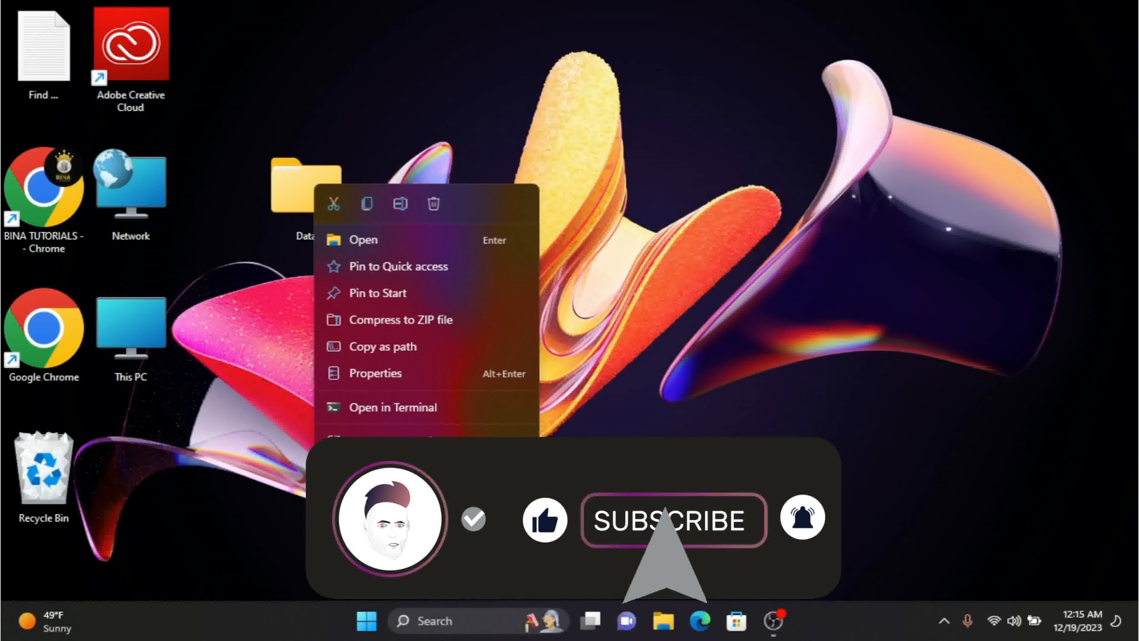
{"action": "left_click", "coordinate": [382, 441]}
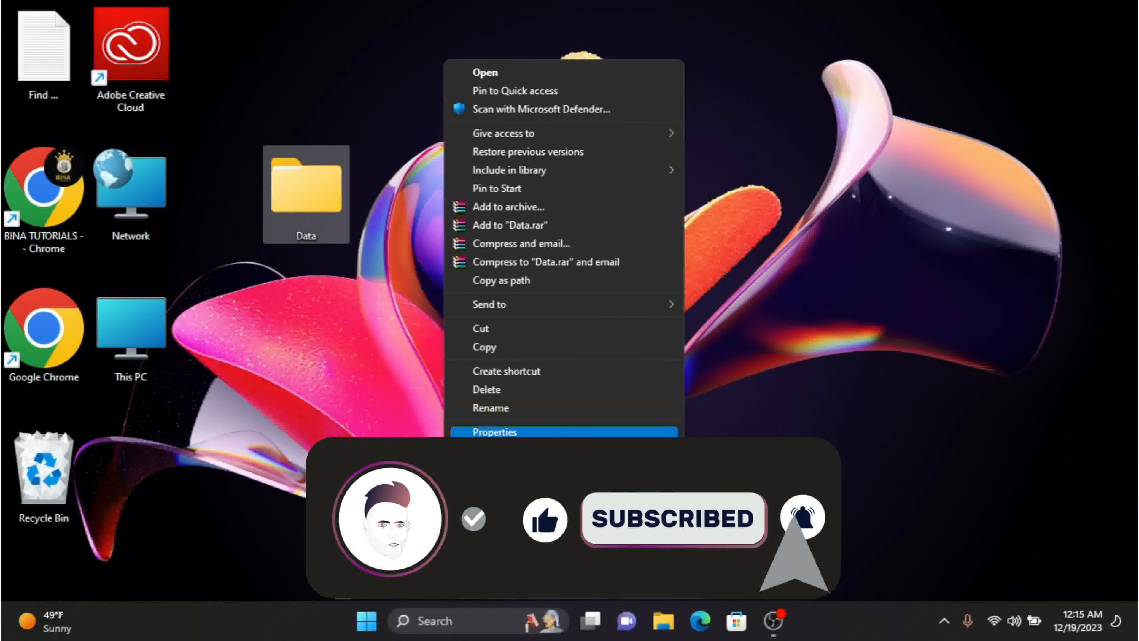
{"action": "left_click", "coordinate": [466, 436]}
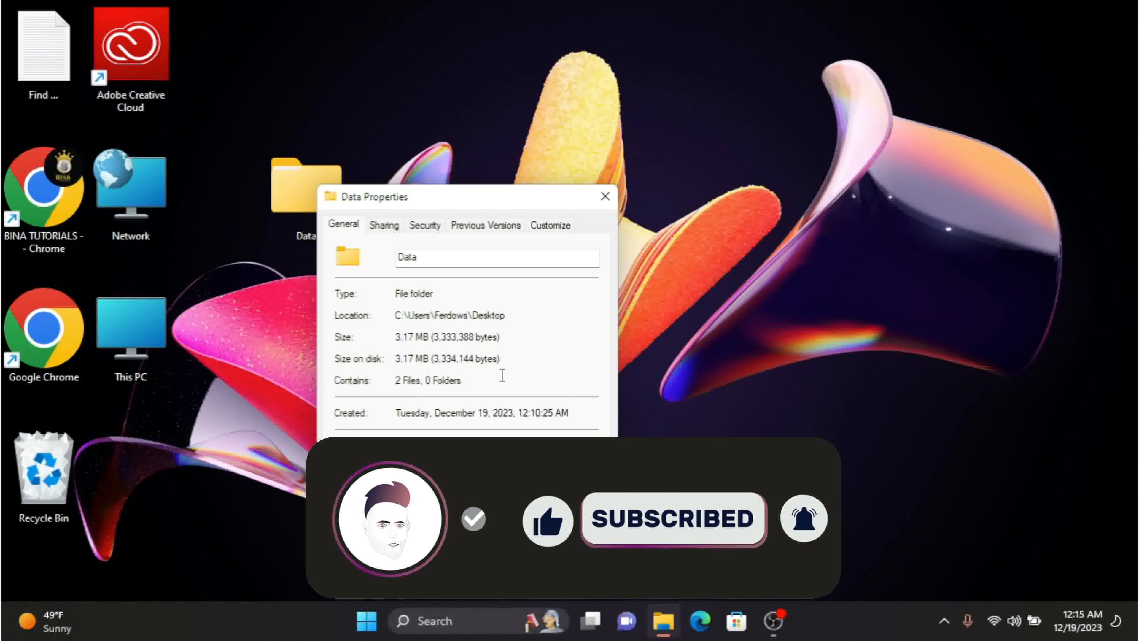
{"action": "left_click_drag", "start_coordinate": [492, 204], "coordinate": [603, 120]}
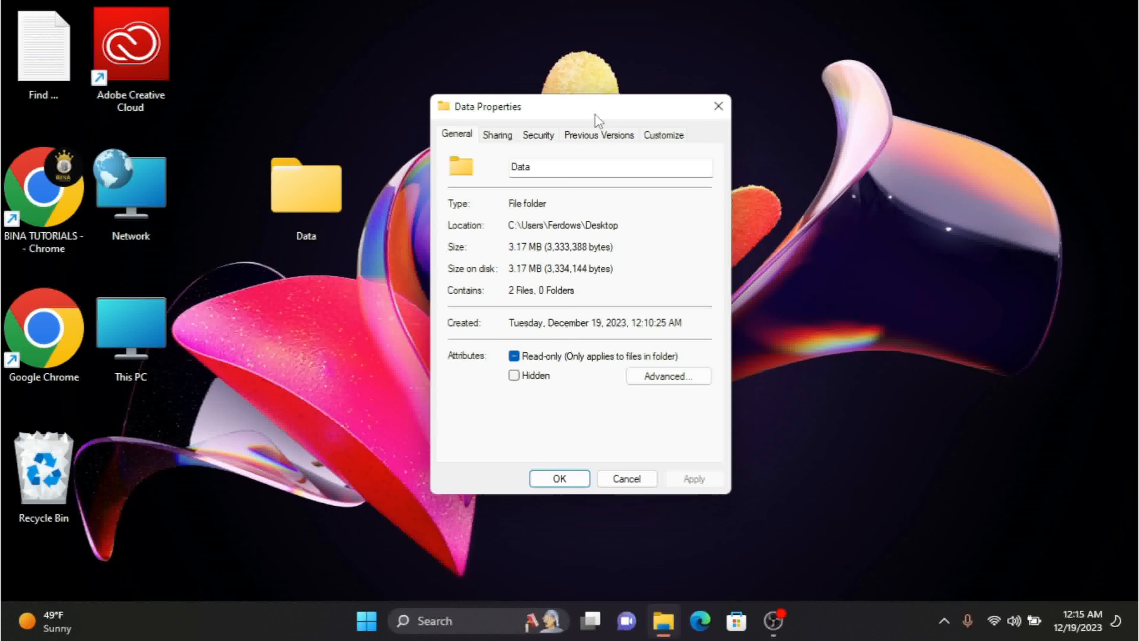
{"action": "left_click_drag", "start_coordinate": [595, 120], "coordinate": [579, 119]}
{"action": "left_click", "coordinate": [482, 135]}
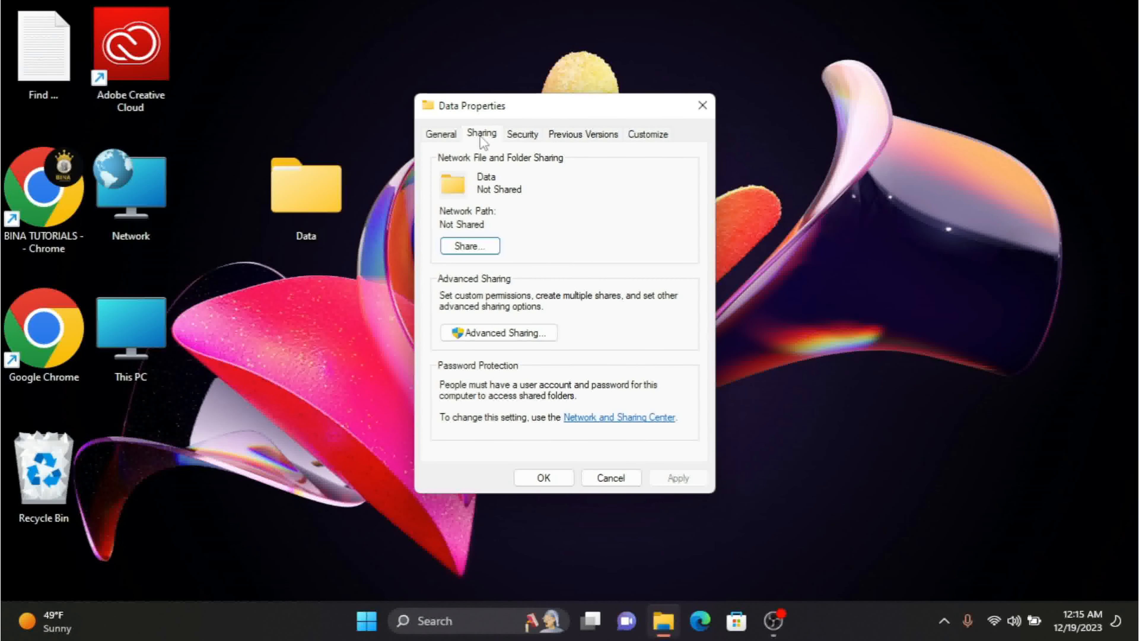
- Enable advanced sharing for the Data folder with the share name Data$
{"action": "left_click", "coordinate": [502, 334]}
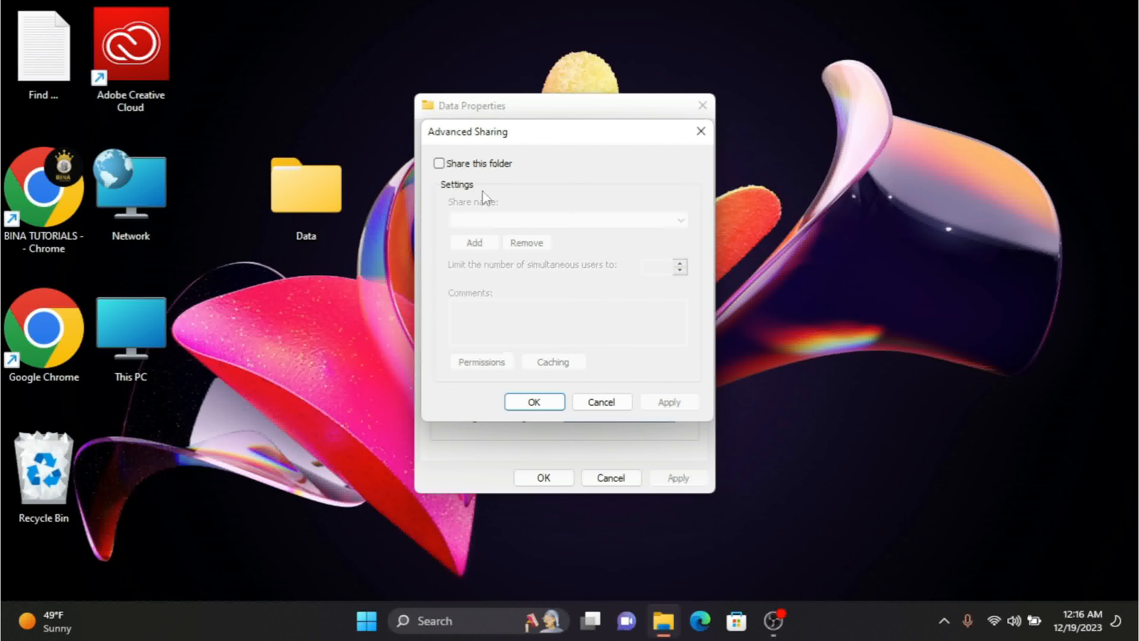
{"action": "left_click", "coordinate": [474, 164]}
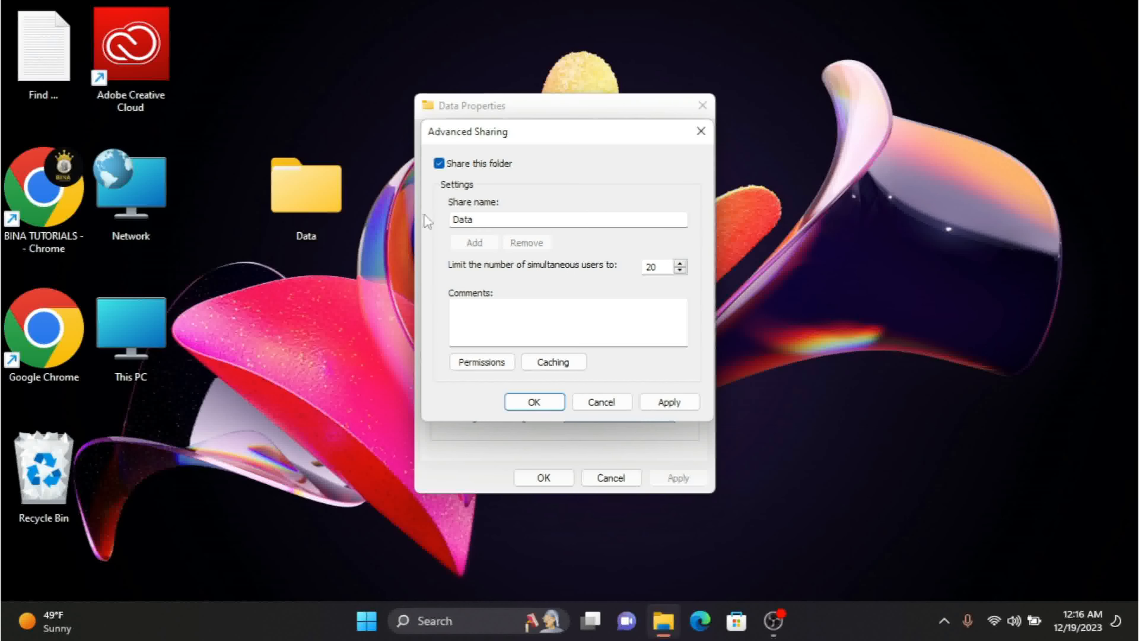
{"action": "left_click", "coordinate": [498, 219]}
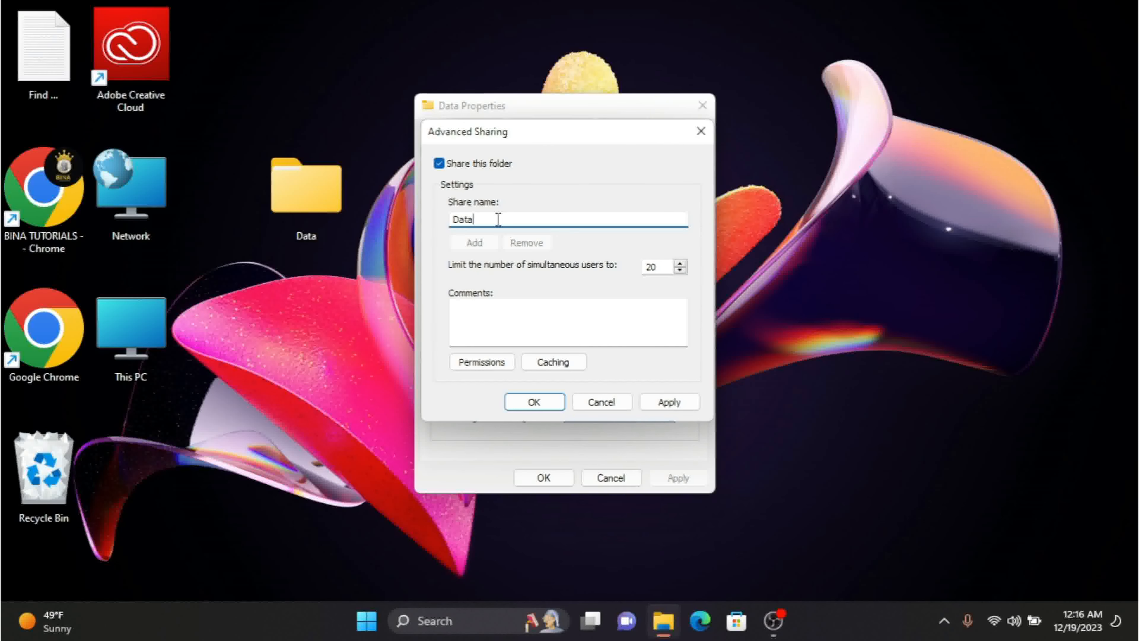
{"action": "type", "text": "$"}
- Accept the share permissions with Read allowed for Everyone, and apply the folder's sharing settings
{"action": "left_click", "coordinate": [482, 363]}
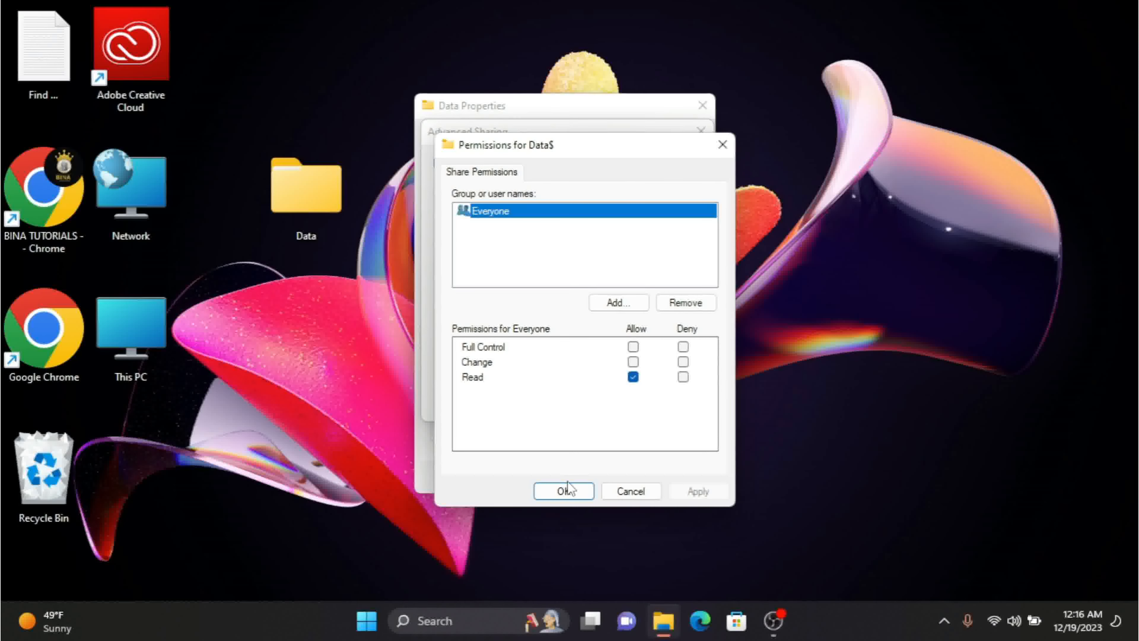
{"action": "left_click", "coordinate": [565, 491]}
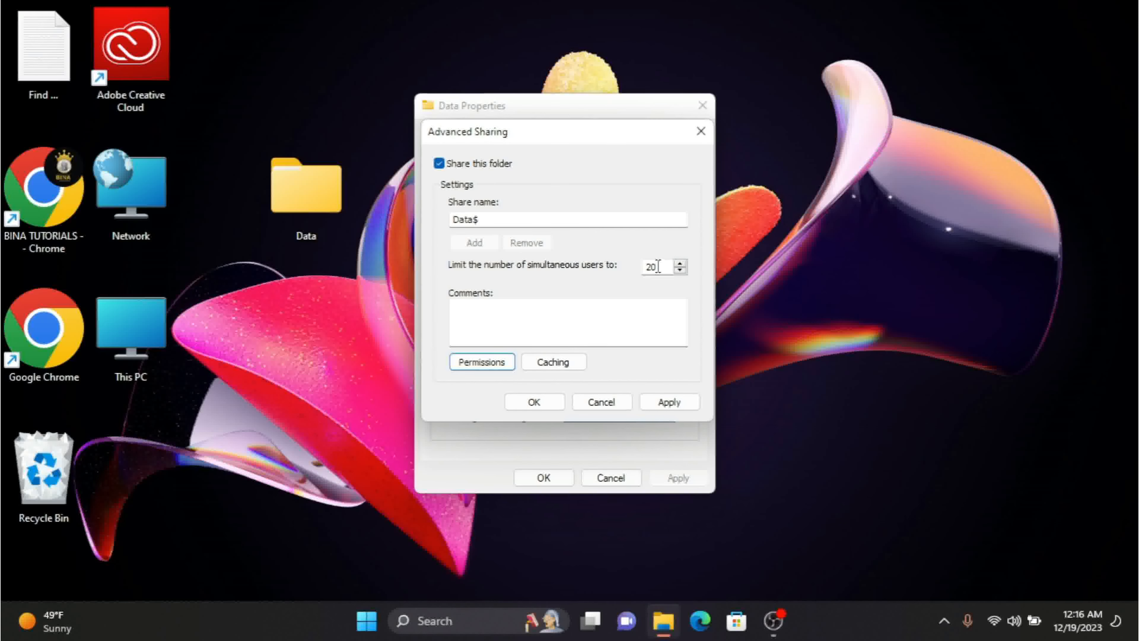
{"action": "left_click", "coordinate": [669, 403]}
{"action": "left_click", "coordinate": [535, 402]}
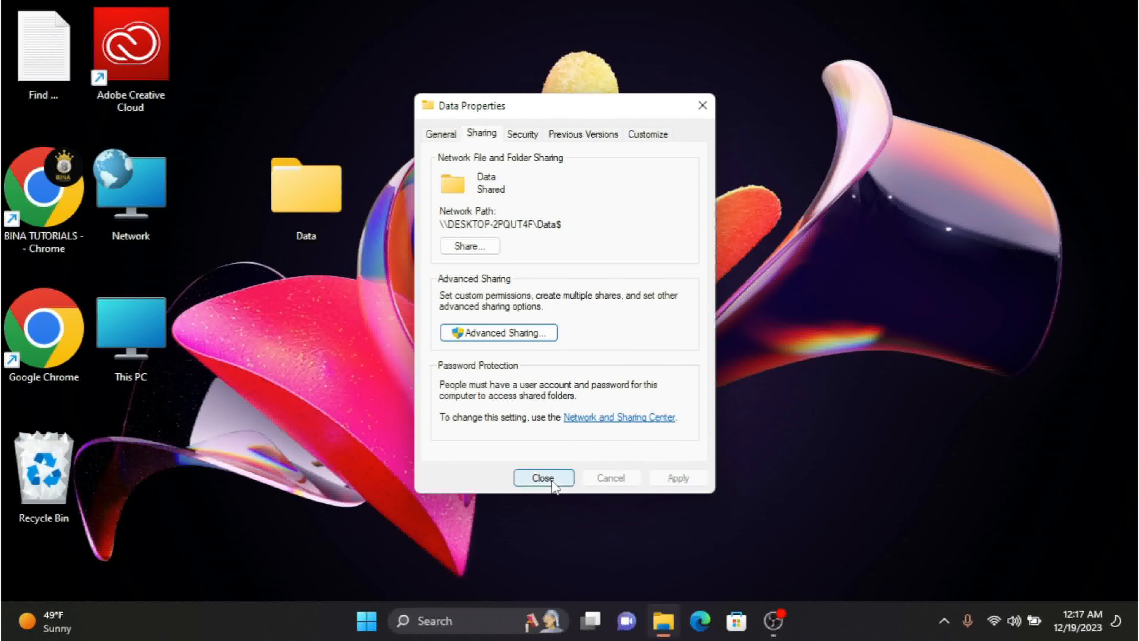
{"action": "left_click", "coordinate": [553, 484]}
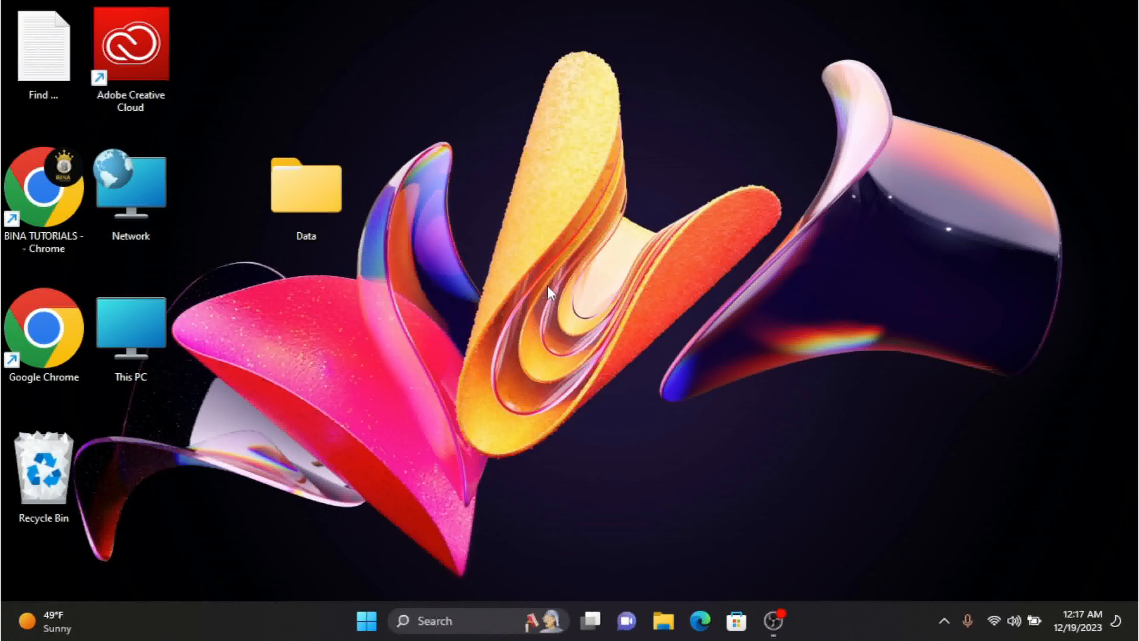
- Open a Command Prompt and run ipconfig to look up the computer's IPv4 address
{"action": "key", "text": "super+r"}
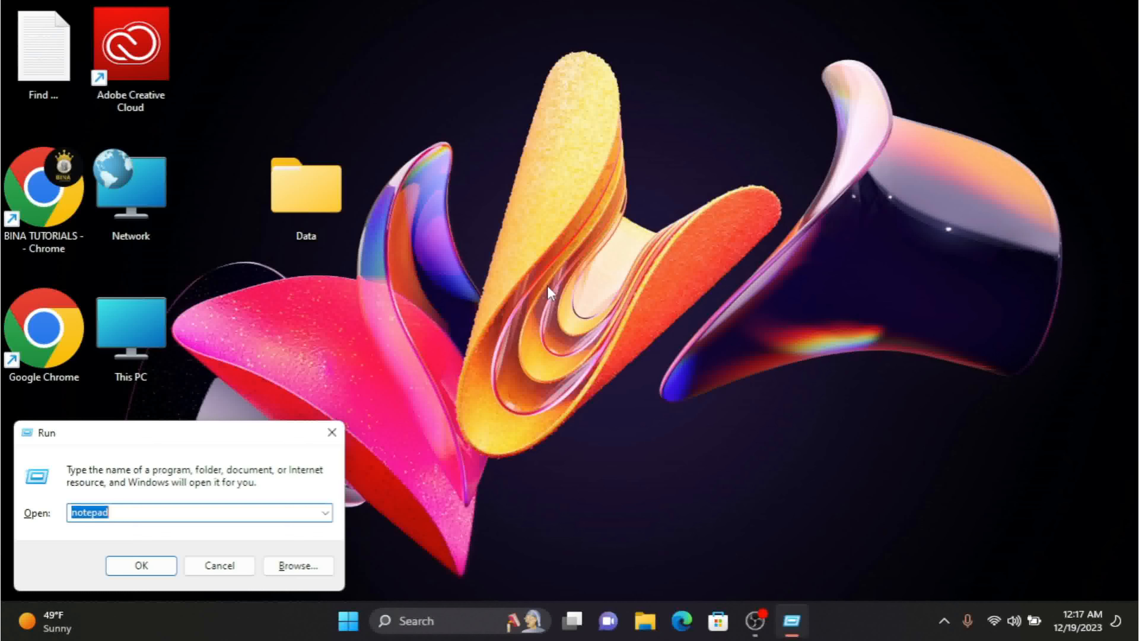
{"action": "type", "text": "cmd"}
{"action": "key", "text": "Return"}
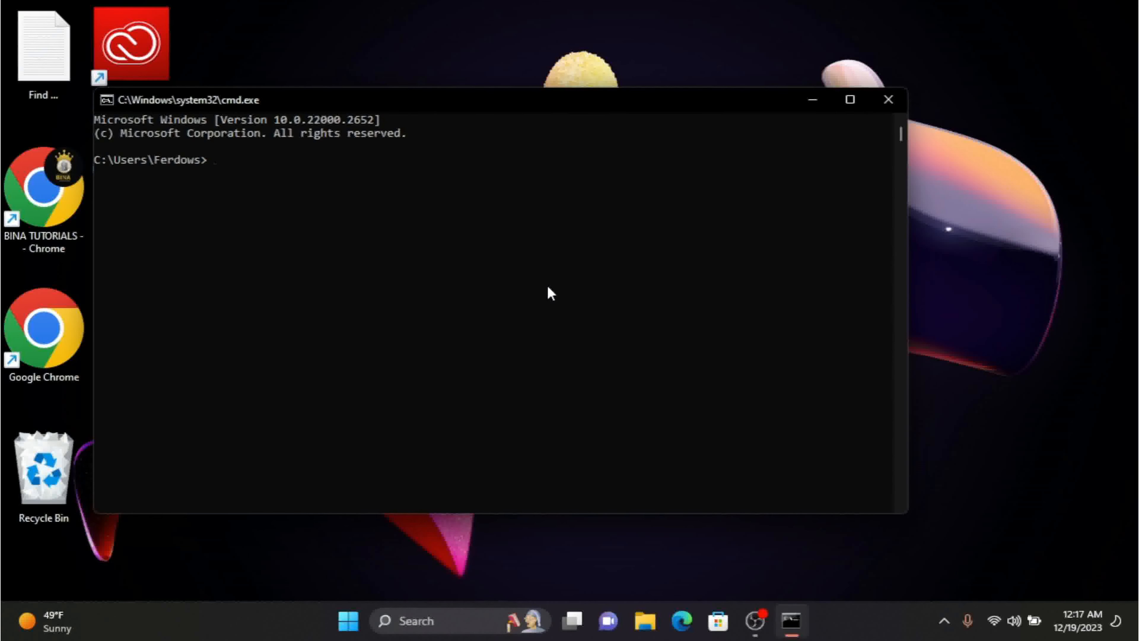
{"action": "type", "text": "ipconfig"}
{"action": "key", "text": "Return"}
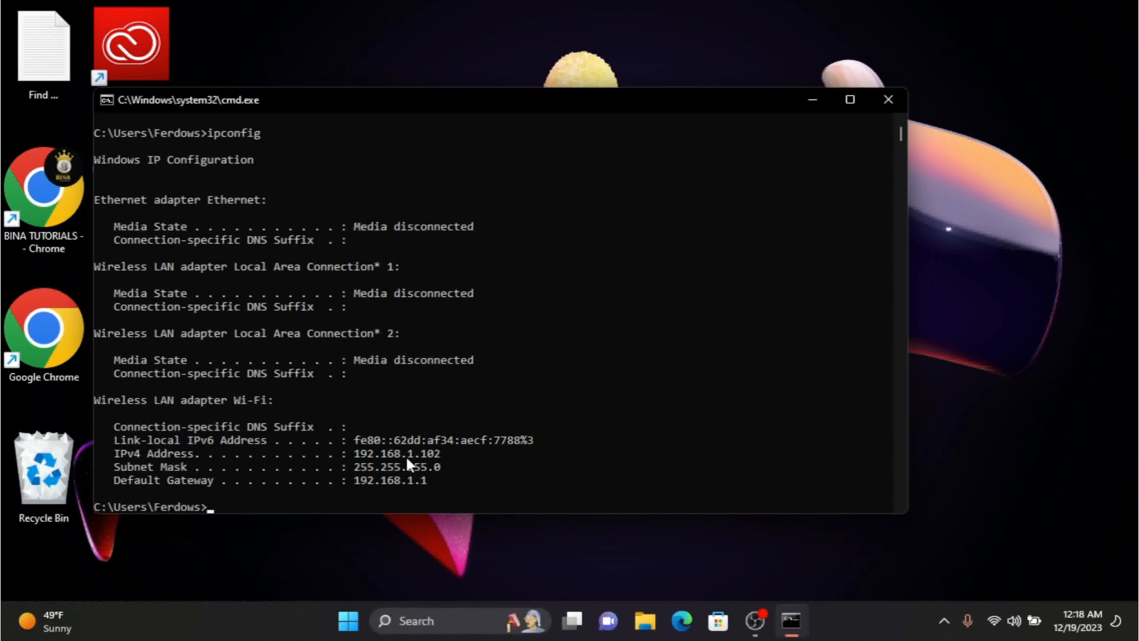
- Launch Local Users and Groups with lusrmgr.msc and check the properties of the logged-in user's account
{"action": "type", "text": "lusrmgr.msc"}
{"action": "key", "text": "Return"}
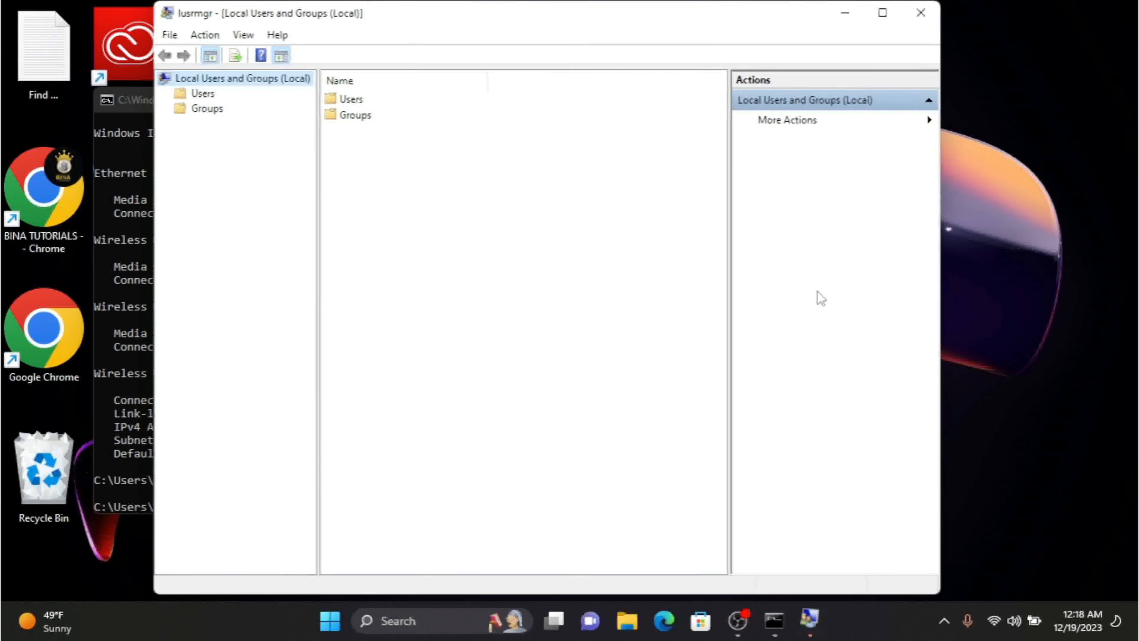
{"action": "double_click", "coordinate": [350, 103]}
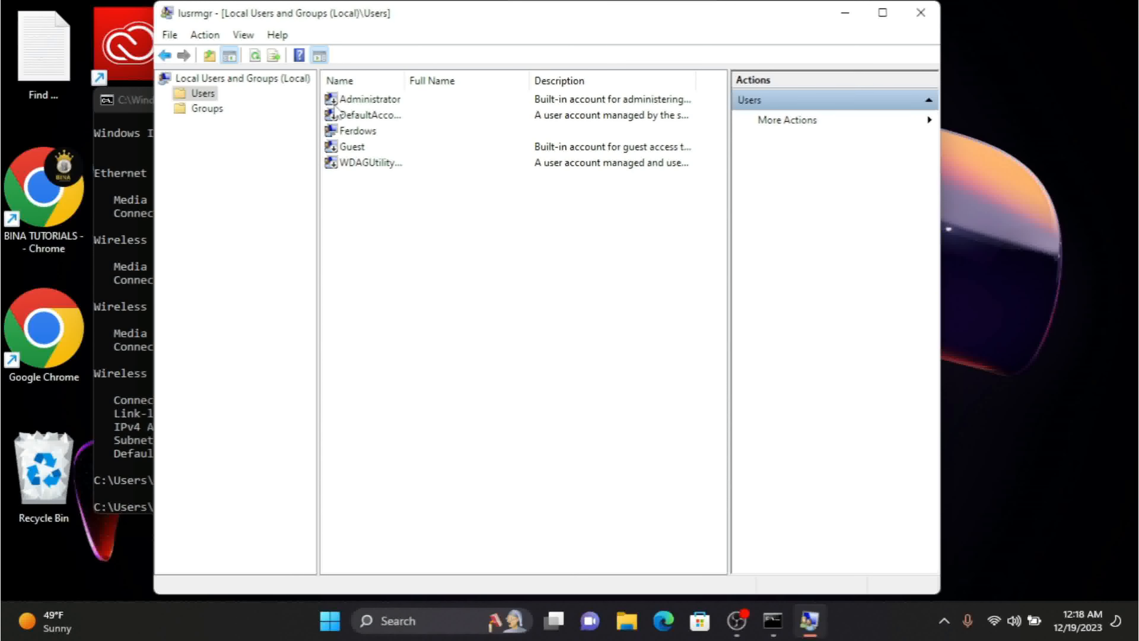
{"action": "left_click", "coordinate": [350, 137]}
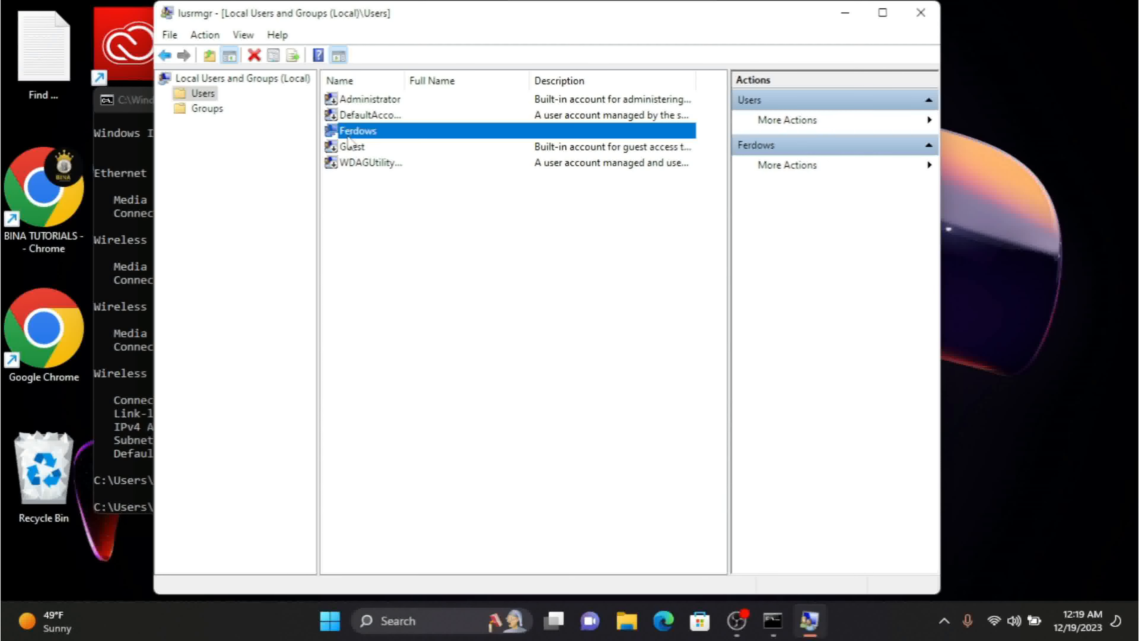
{"action": "double_click", "coordinate": [359, 135]}
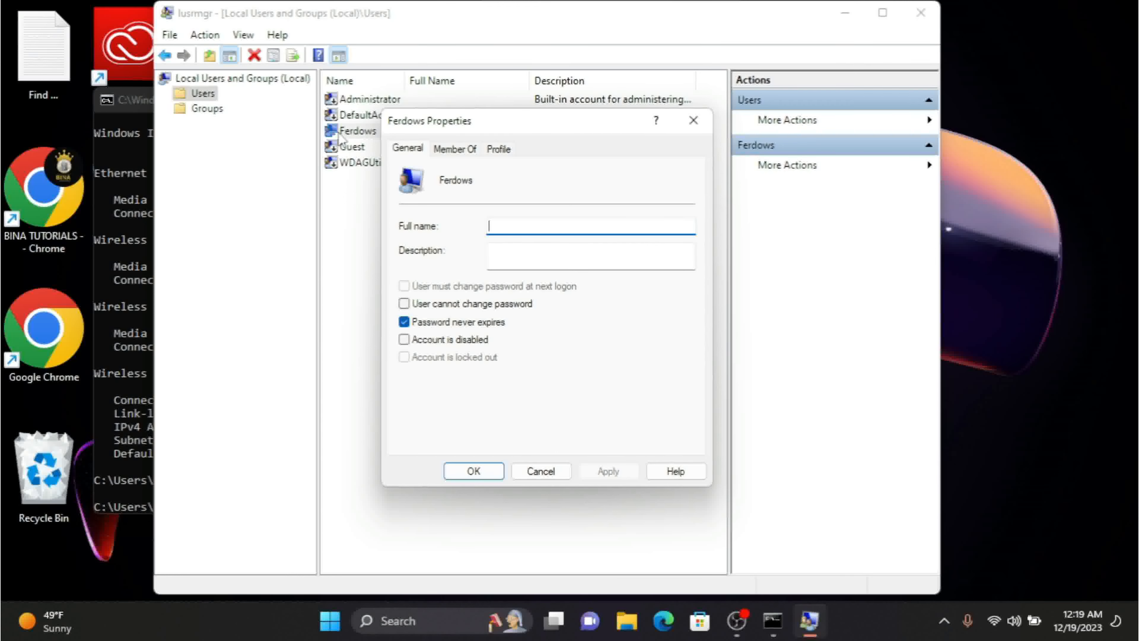
{"action": "left_click_drag", "start_coordinate": [491, 122], "coordinate": [502, 122]}
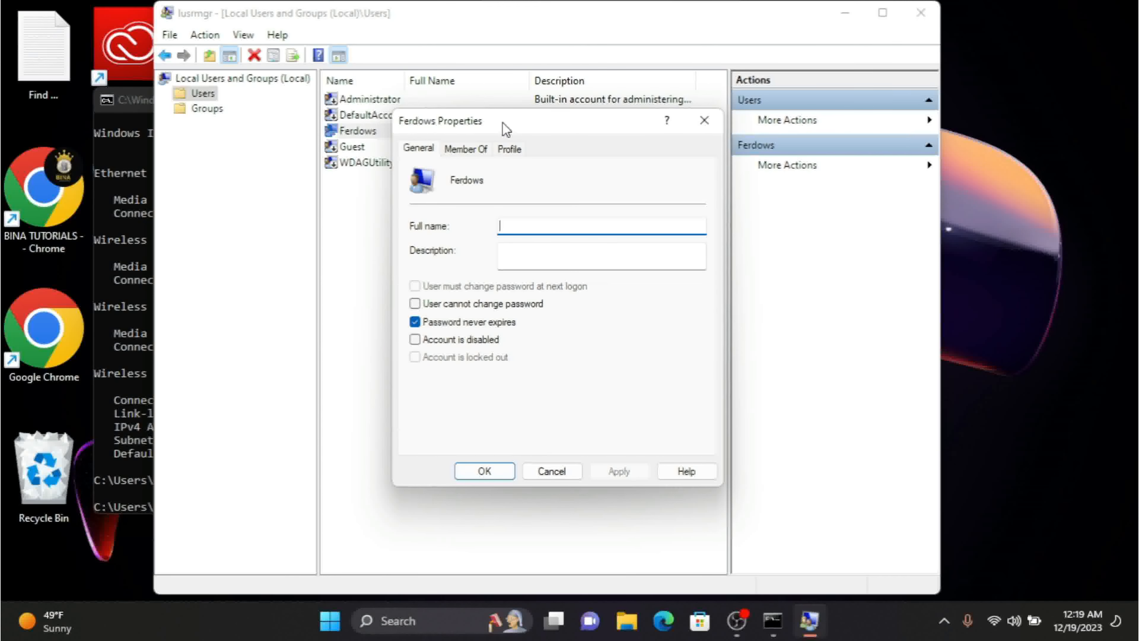
{"action": "left_click", "coordinate": [703, 124]}
- Bring up the password reset for the logged-in user's account, cancel it and close Local Users and Groups
{"action": "right_click", "coordinate": [350, 133]}
{"action": "left_click", "coordinate": [390, 142]}
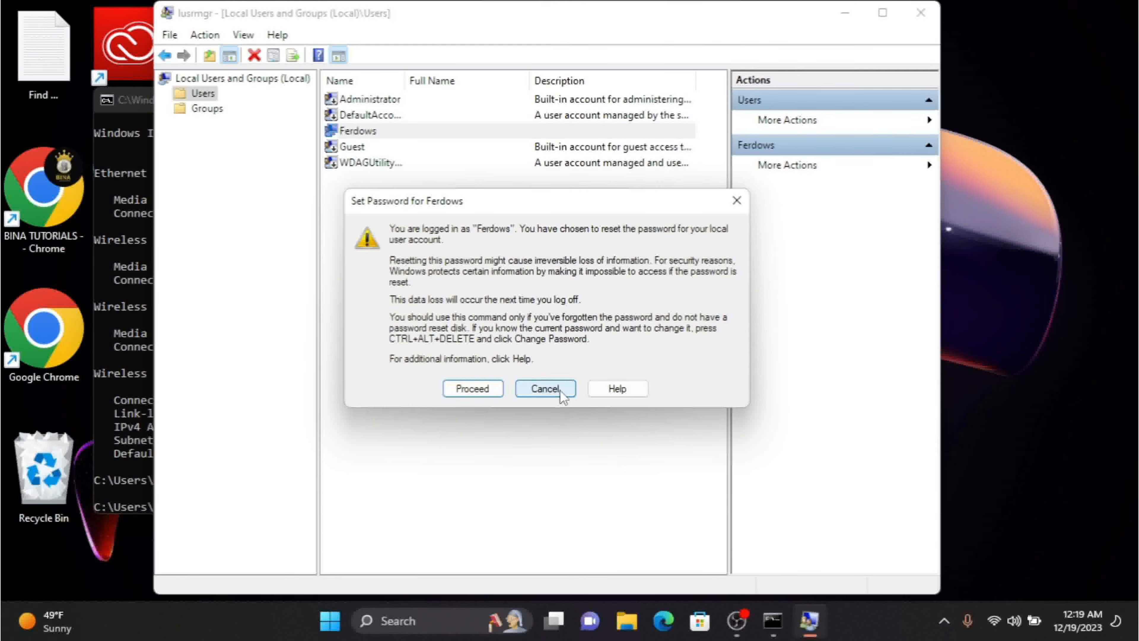
{"action": "left_click", "coordinate": [545, 388]}
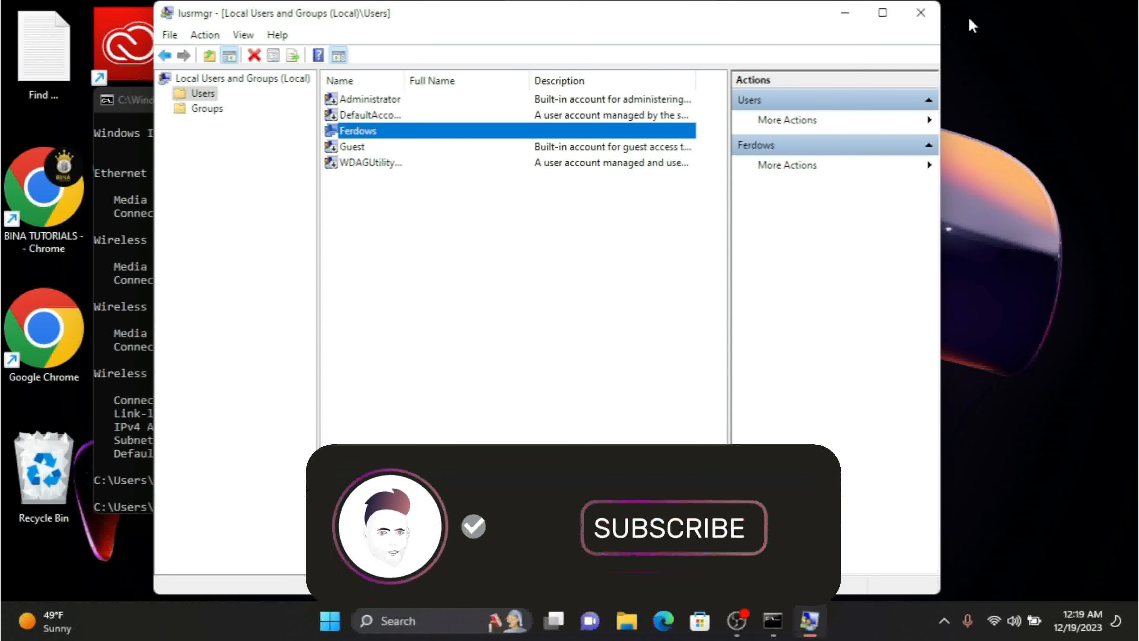
{"action": "left_click", "coordinate": [921, 12]}
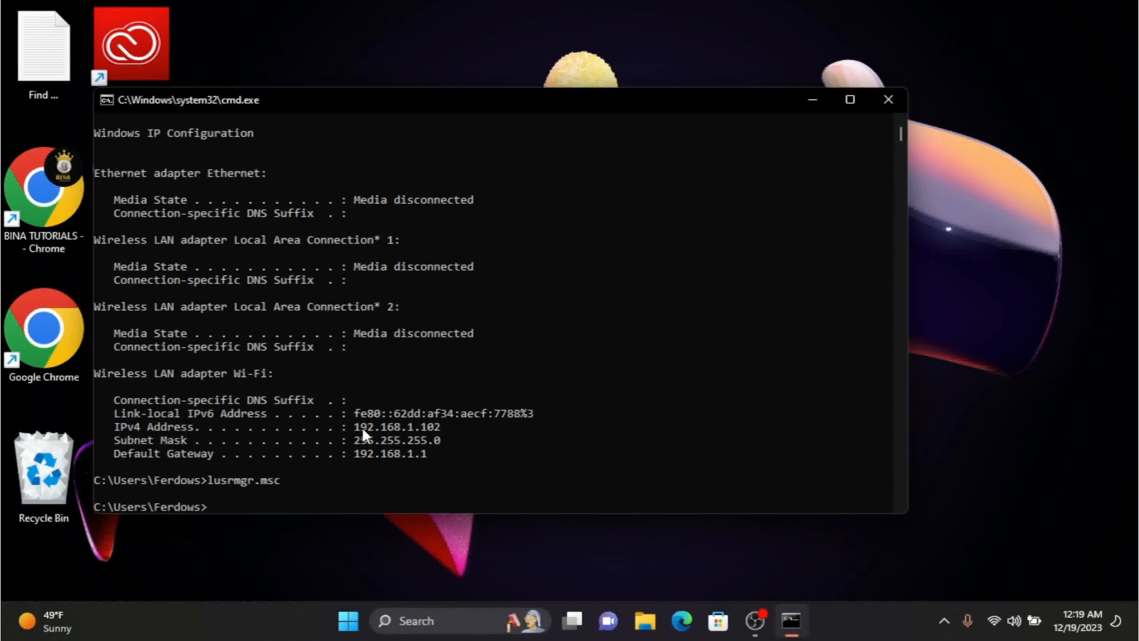
- Copy the Wi-Fi adapter's IPv4 address from the ipconfig output and close the Command Prompt
{"action": "left_click", "coordinate": [350, 427]}
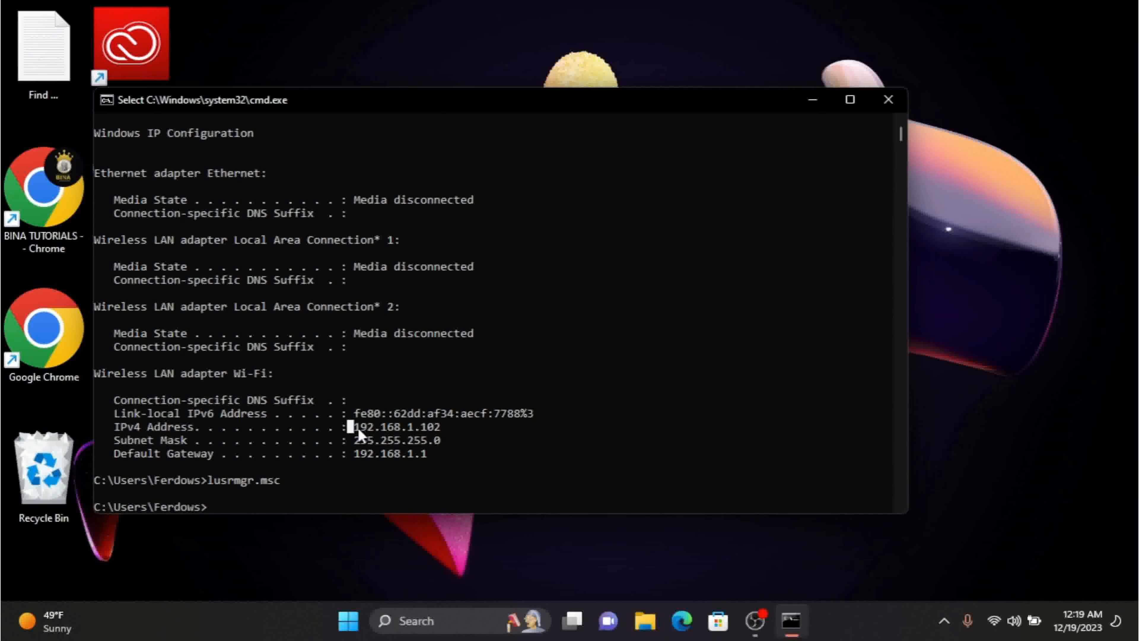
{"action": "left_click_drag", "start_coordinate": [356, 429], "coordinate": [440, 427]}
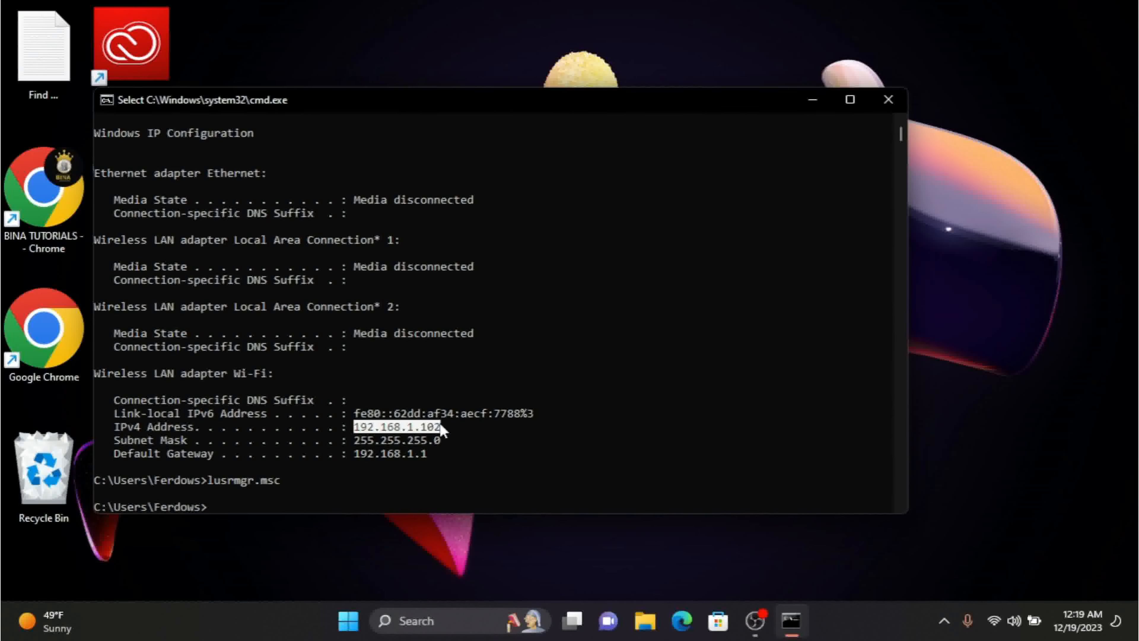
{"action": "right_click", "coordinate": [426, 429]}
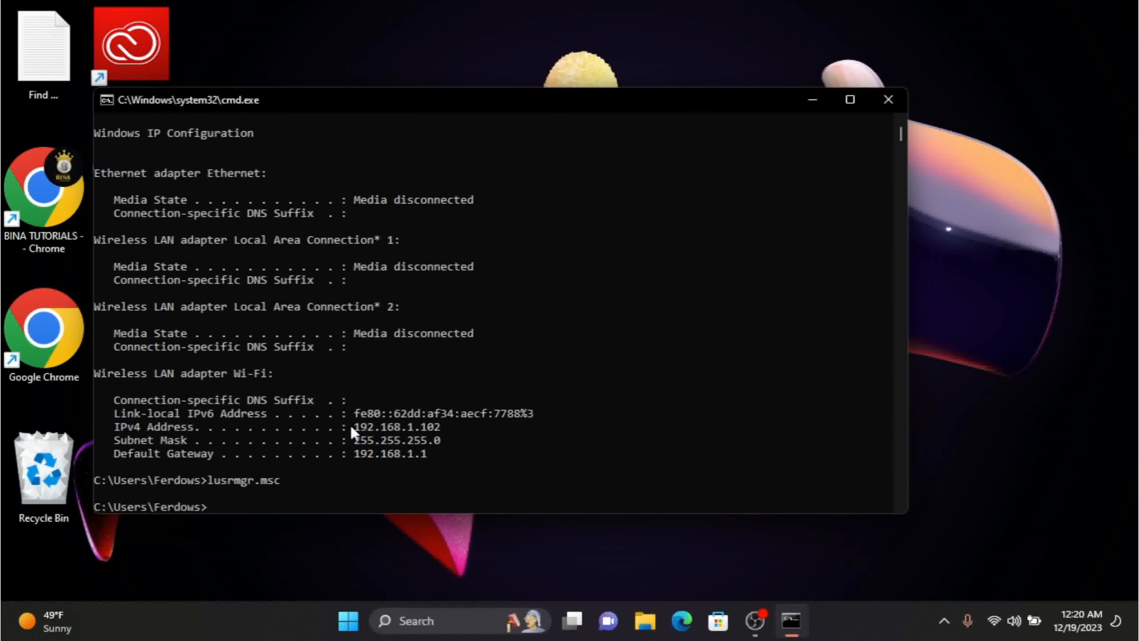
{"action": "left_click_drag", "start_coordinate": [353, 427], "coordinate": [436, 438]}
{"action": "key", "text": "ctrl+c"}
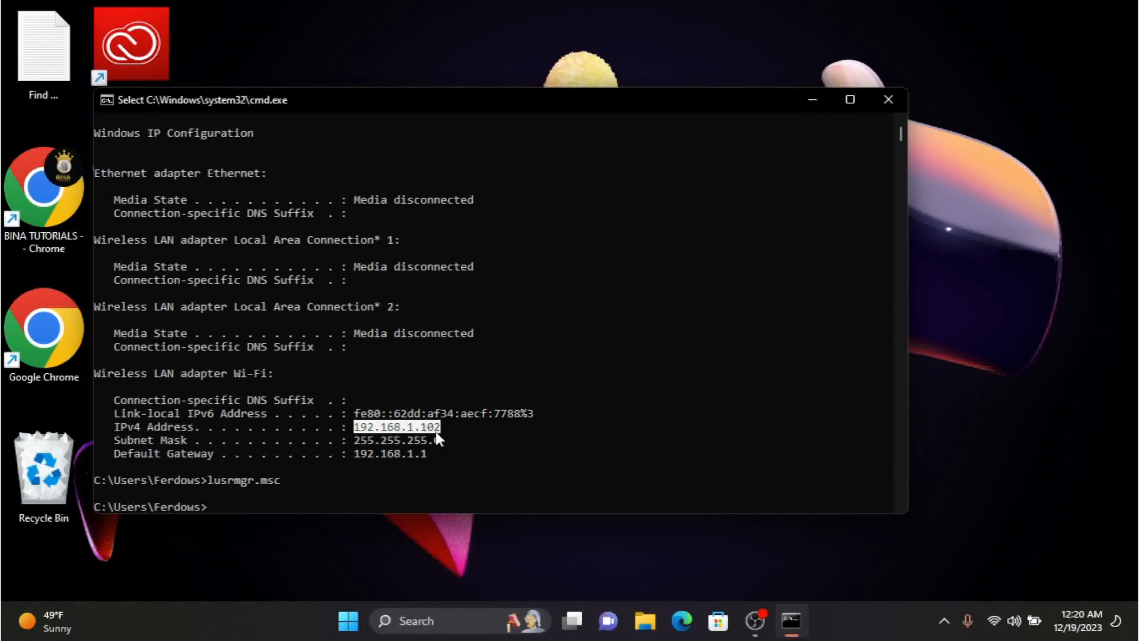
{"action": "right_click", "coordinate": [442, 455]}
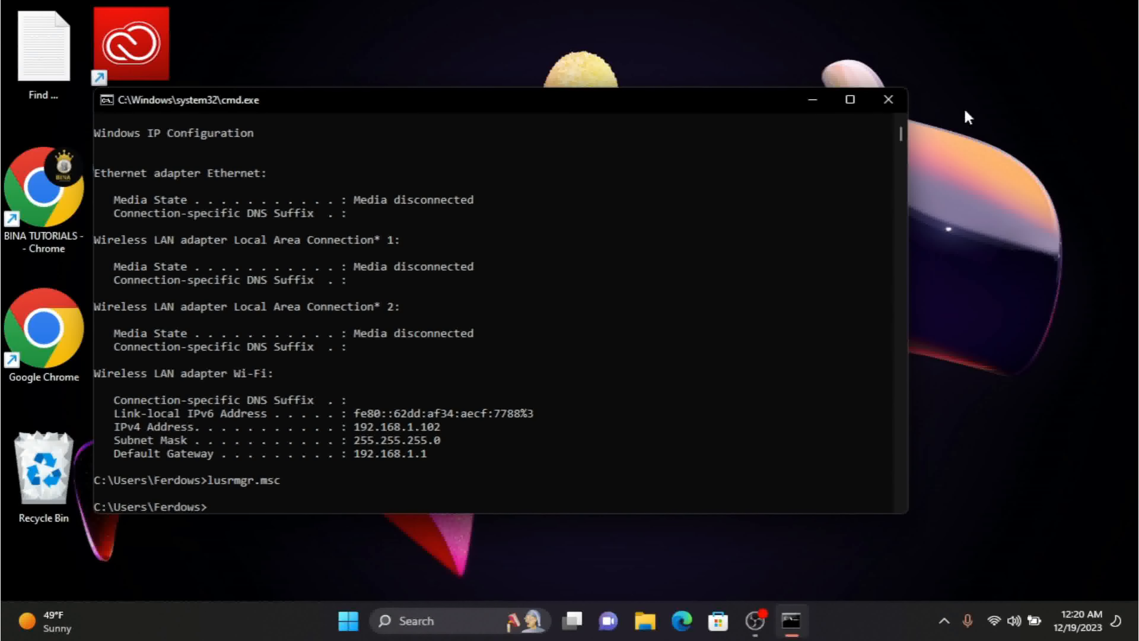
{"action": "left_click", "coordinate": [897, 106]}
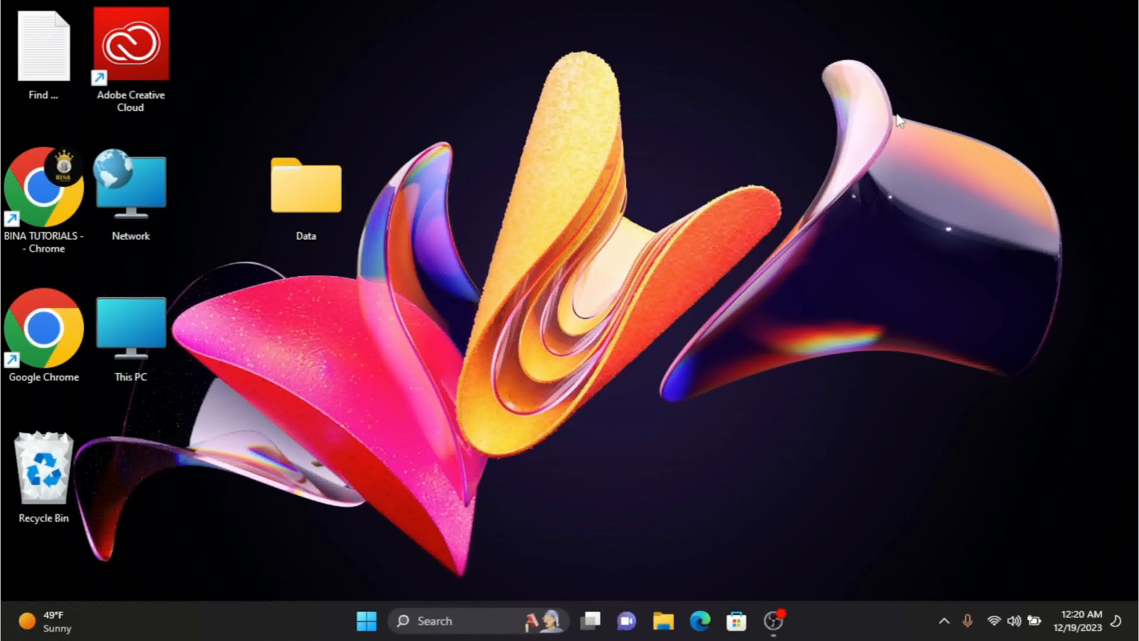
- Open the network location \\192.168.1.102 from the Run dialog, check its shared folders and close the window
{"action": "key", "text": "super+r"}
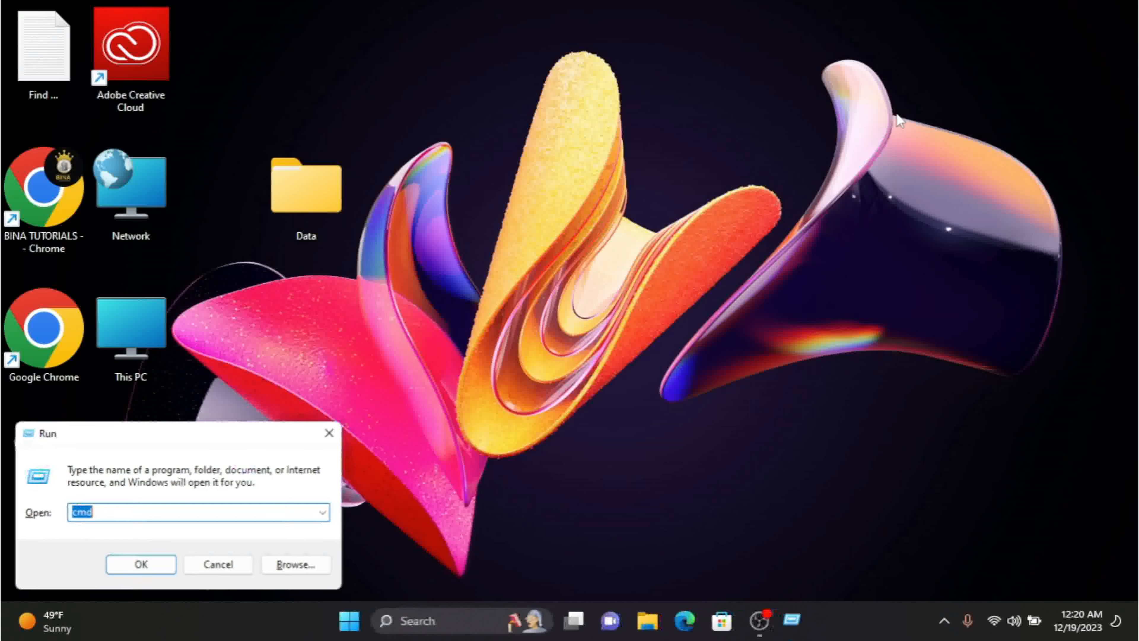
{"action": "key", "text": "ctrl+v"}
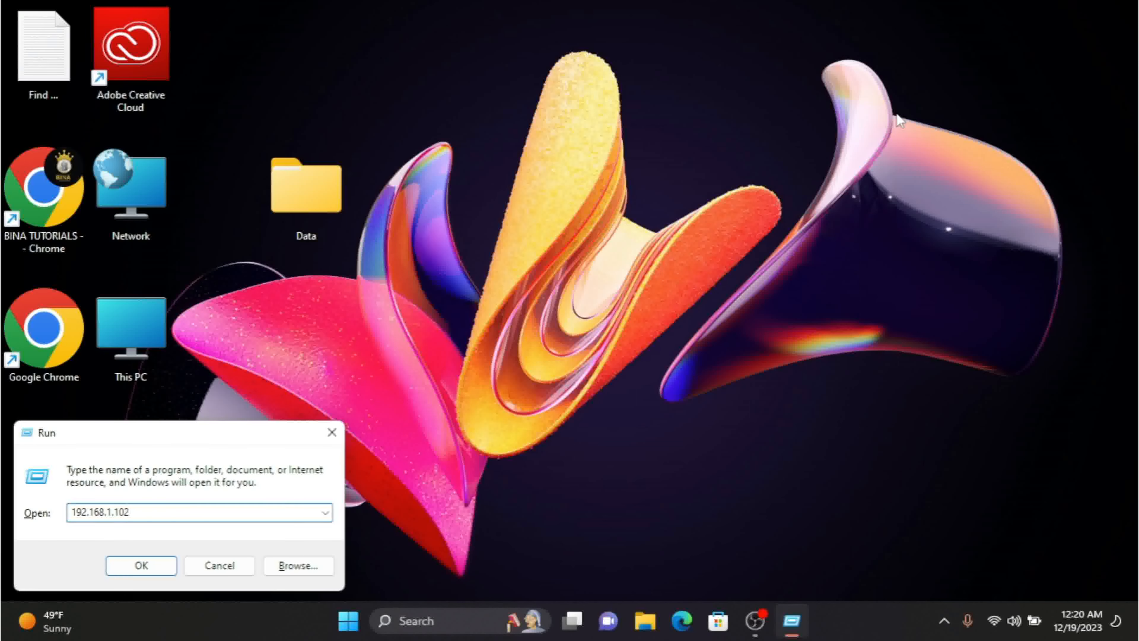
{"action": "key", "text": "Left"}
{"action": "key", "text": "Left"}
{"action": "key", "text": "Left"}
{"action": "key", "text": "Left"}
{"action": "key", "text": "Left"}
{"action": "key", "text": "Left"}
{"action": "key", "text": "Left"}
{"action": "key", "text": "Left"}
{"action": "key", "text": "Left"}
{"action": "key", "text": "Left"}
{"action": "key", "text": "Left"}
{"action": "key", "text": "Left"}
{"action": "key", "text": "Left"}
{"action": "type", "text": "\\\\"}
{"action": "key", "text": "Right"}
{"action": "key", "text": "Right"}
{"action": "key", "text": "Right"}
{"action": "key", "text": "Right"}
{"action": "key", "text": "Right"}
{"action": "key", "text": "Right"}
{"action": "key", "text": "Return"}
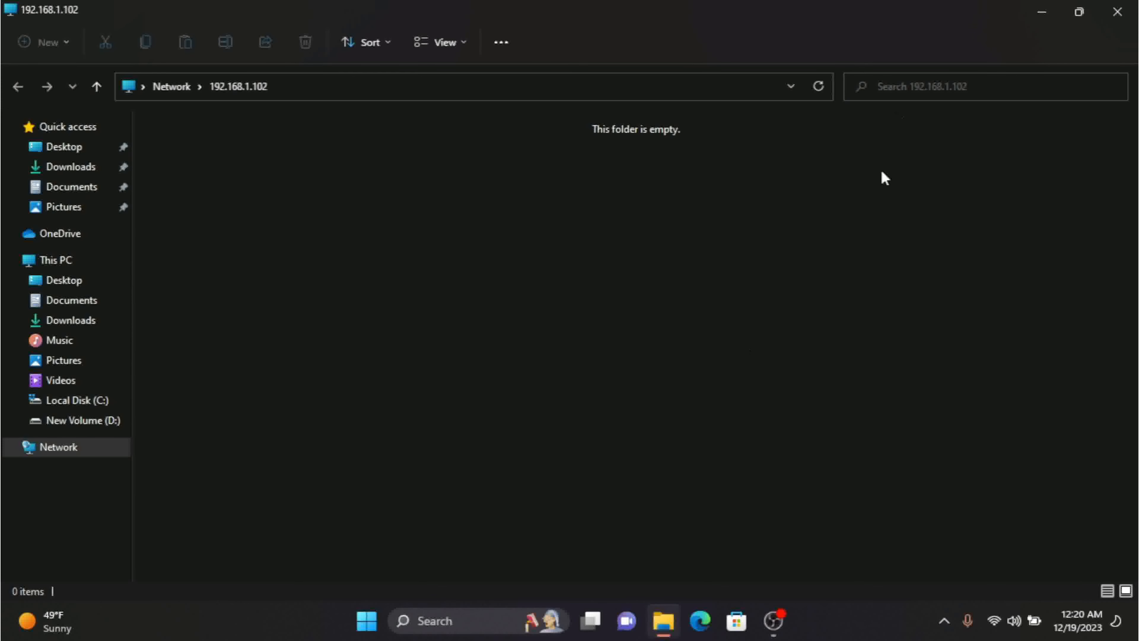
{"action": "left_click_drag", "start_coordinate": [354, 211], "coordinate": [977, 442]}
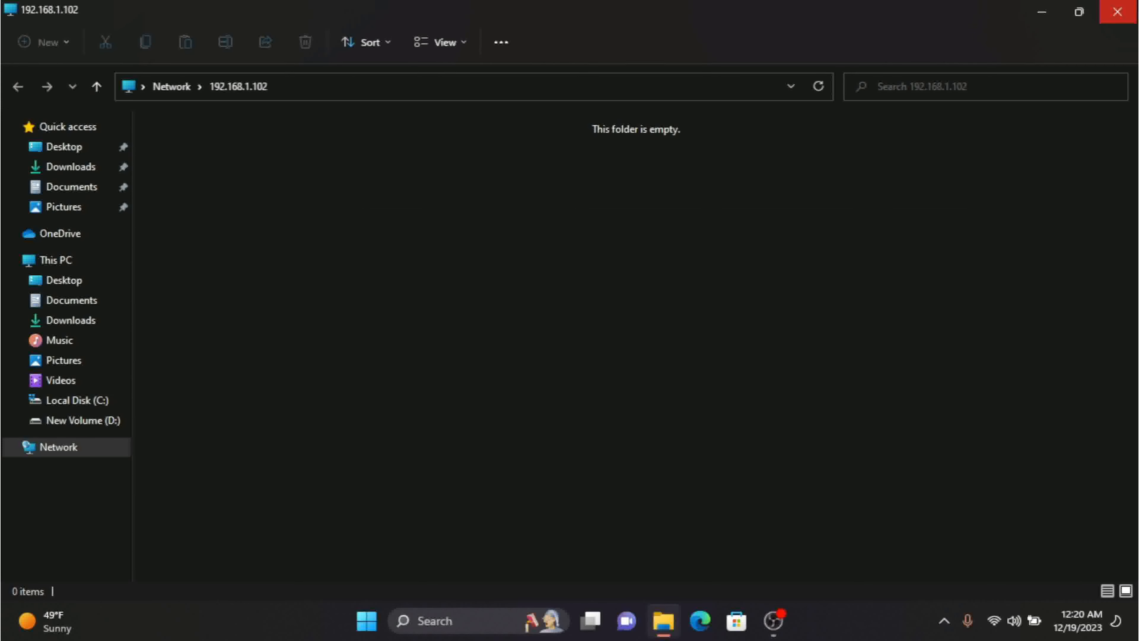
{"action": "left_click", "coordinate": [1134, 8]}
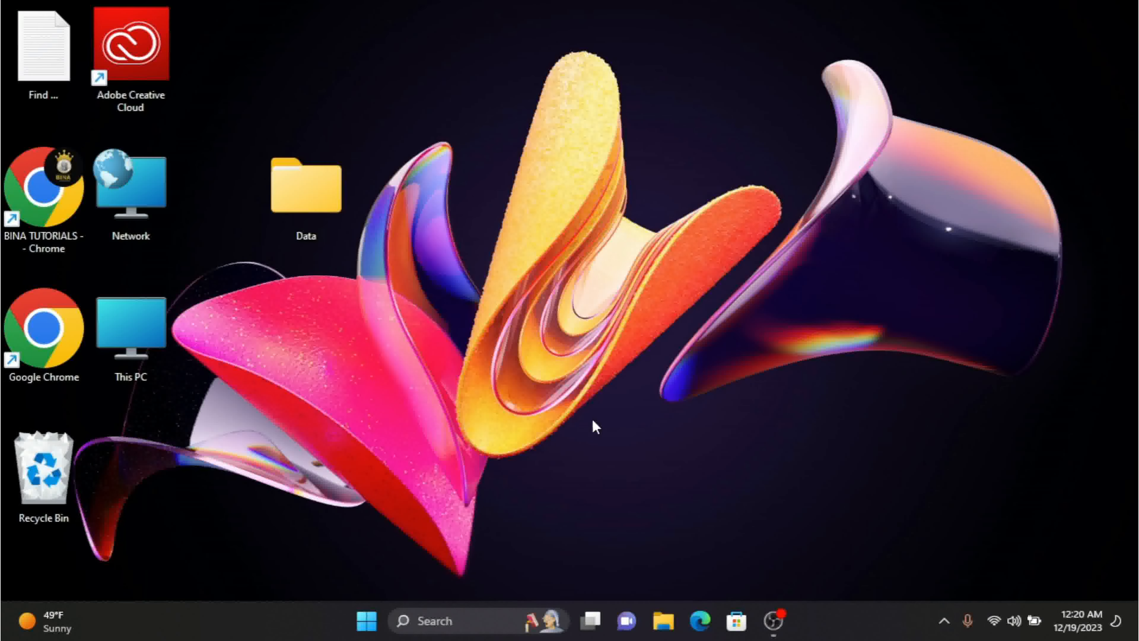
- Open the hidden share directly by running the path \\192.168.1.102\Data$
{"action": "key", "text": "super+r"}
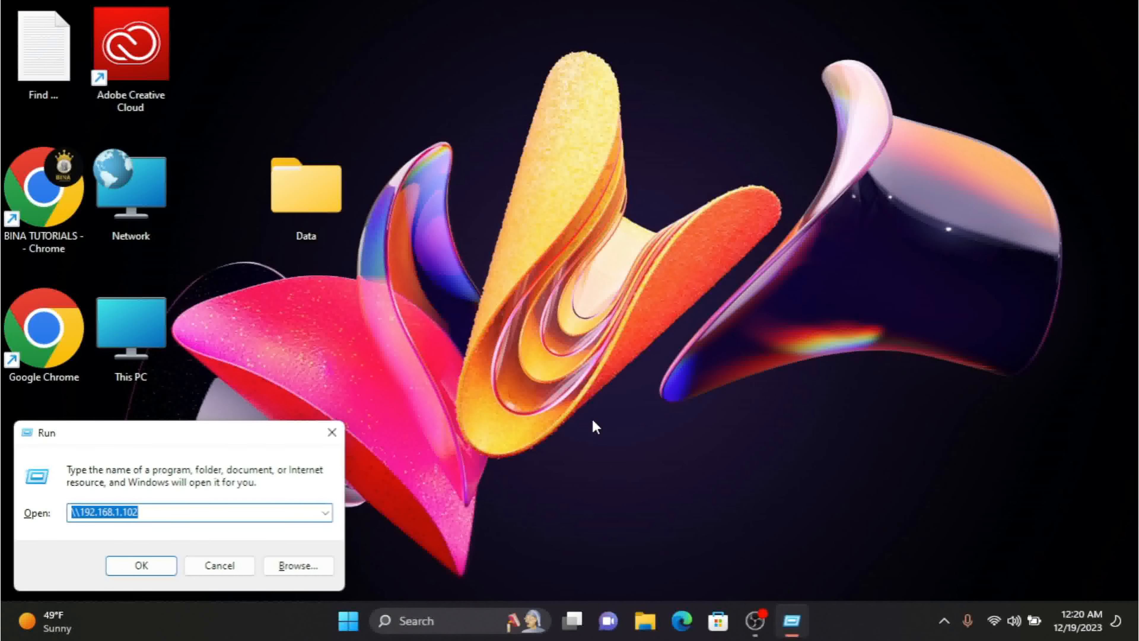
{"action": "key", "text": "End"}
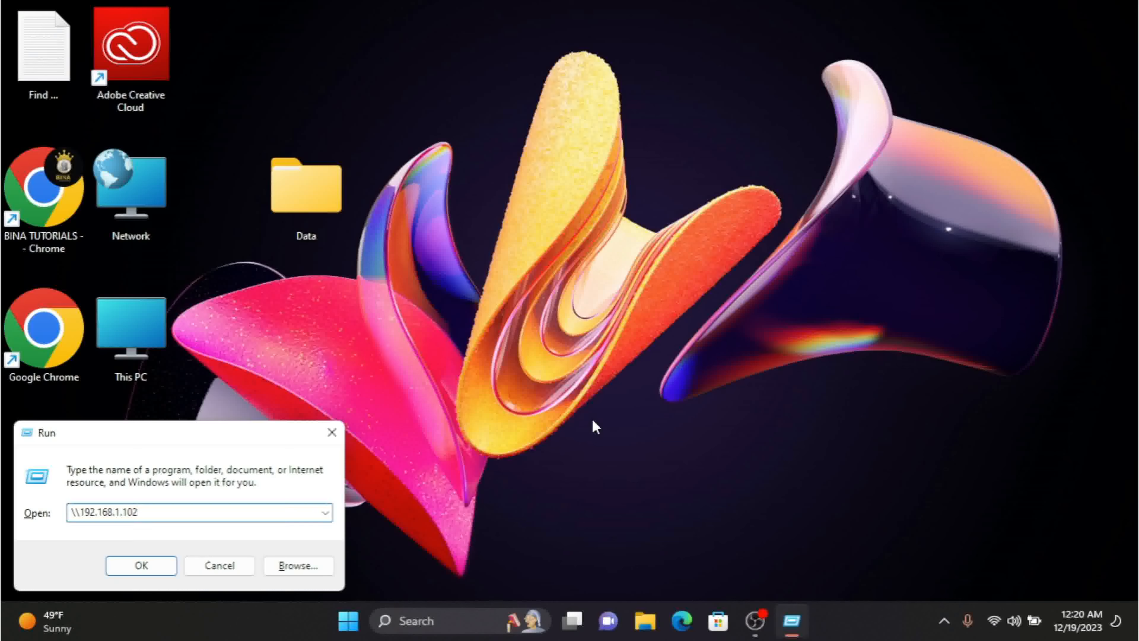
{"action": "type", "text": "\\Data"}
{"action": "type", "text": "$"}
{"action": "key", "text": "Return"}
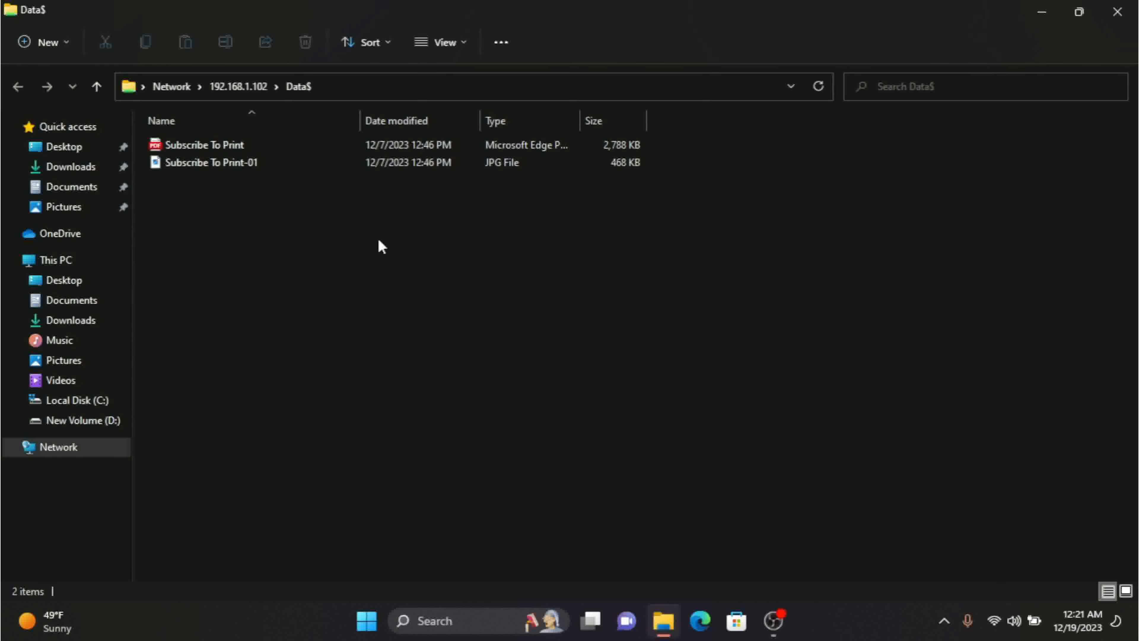
- Copy the full network path of the opened Data$ share
{"action": "left_click", "coordinate": [350, 90]}
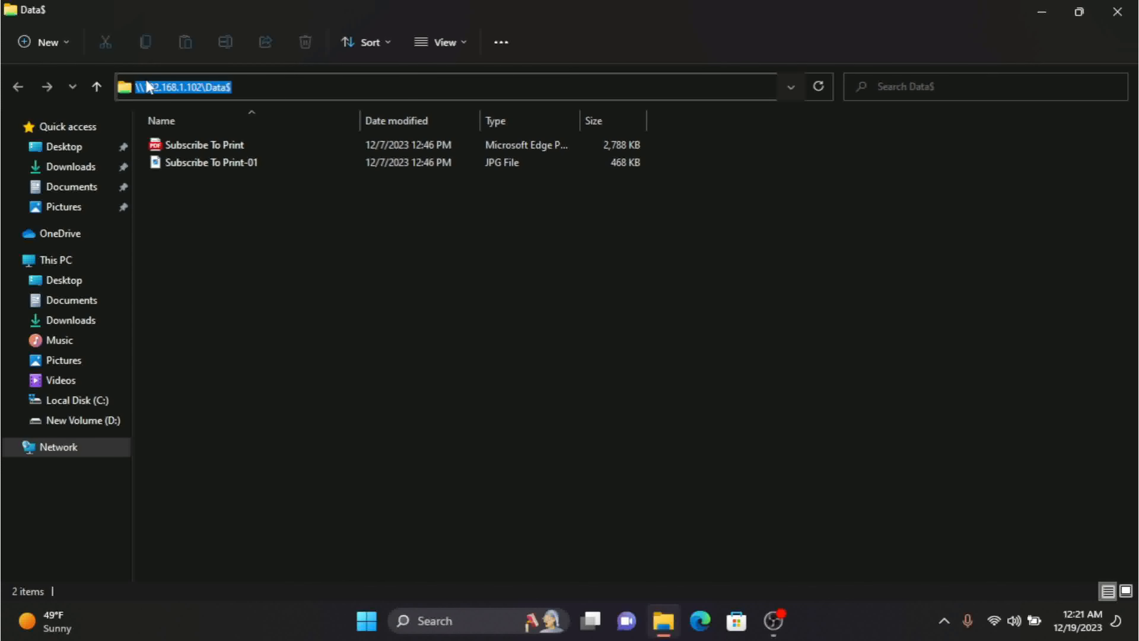
{"action": "right_click", "coordinate": [160, 87]}
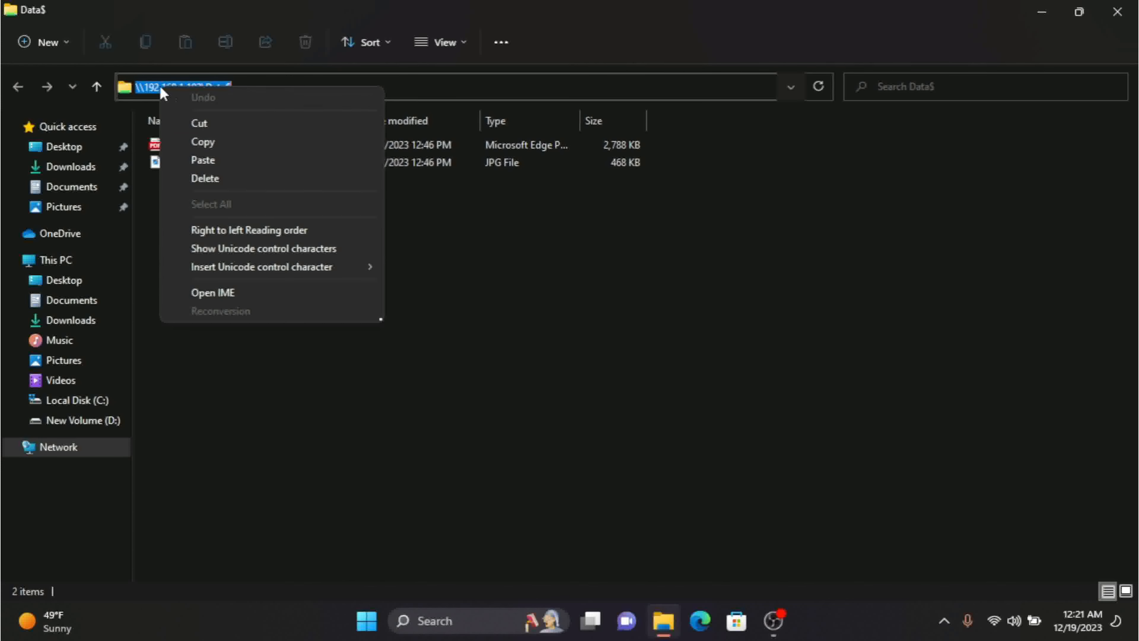
{"action": "left_click", "coordinate": [208, 141]}
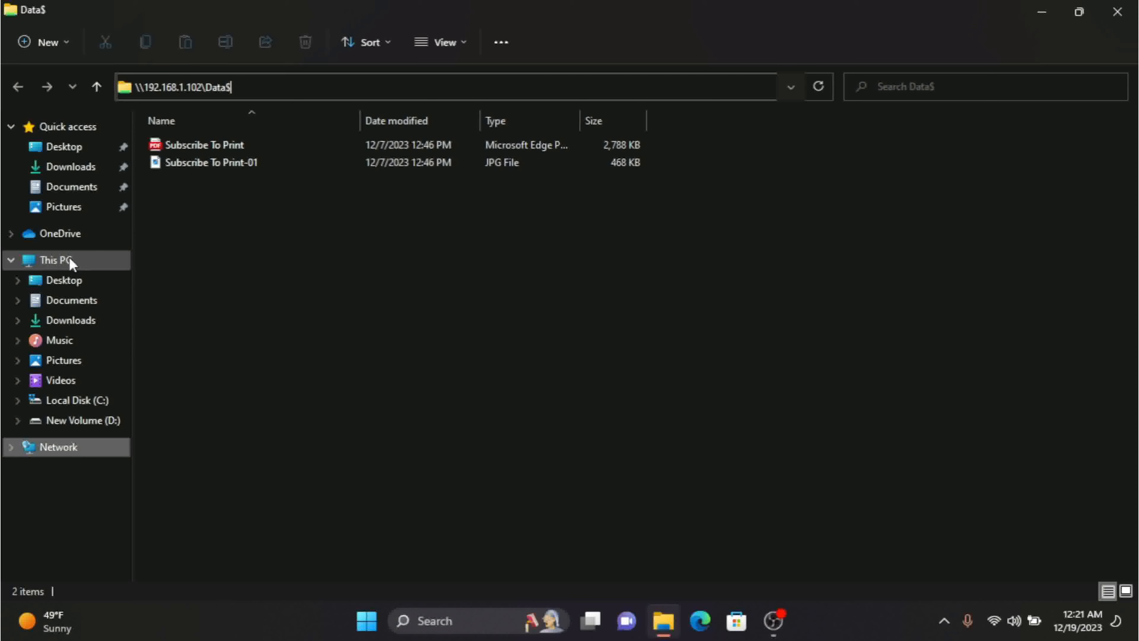
- Map \\192.168.1.102\Data$ as network drive V: with reconnection at sign-in, and close the open folder windows
{"action": "right_click", "coordinate": [70, 261]}
{"action": "left_click", "coordinate": [179, 497]}
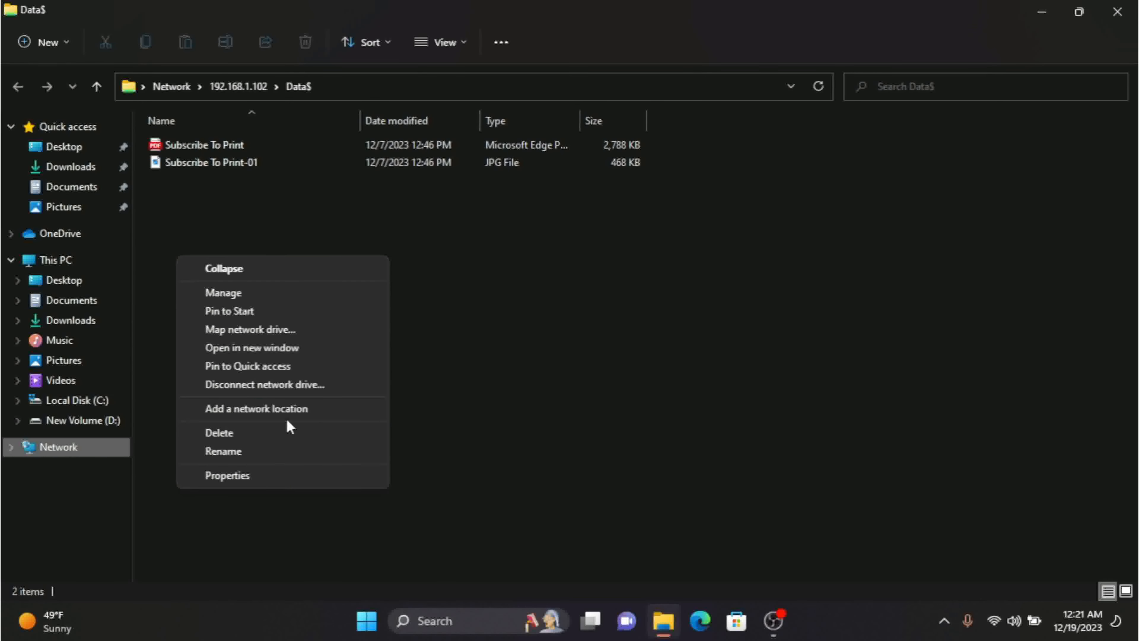
{"action": "left_click", "coordinate": [267, 332]}
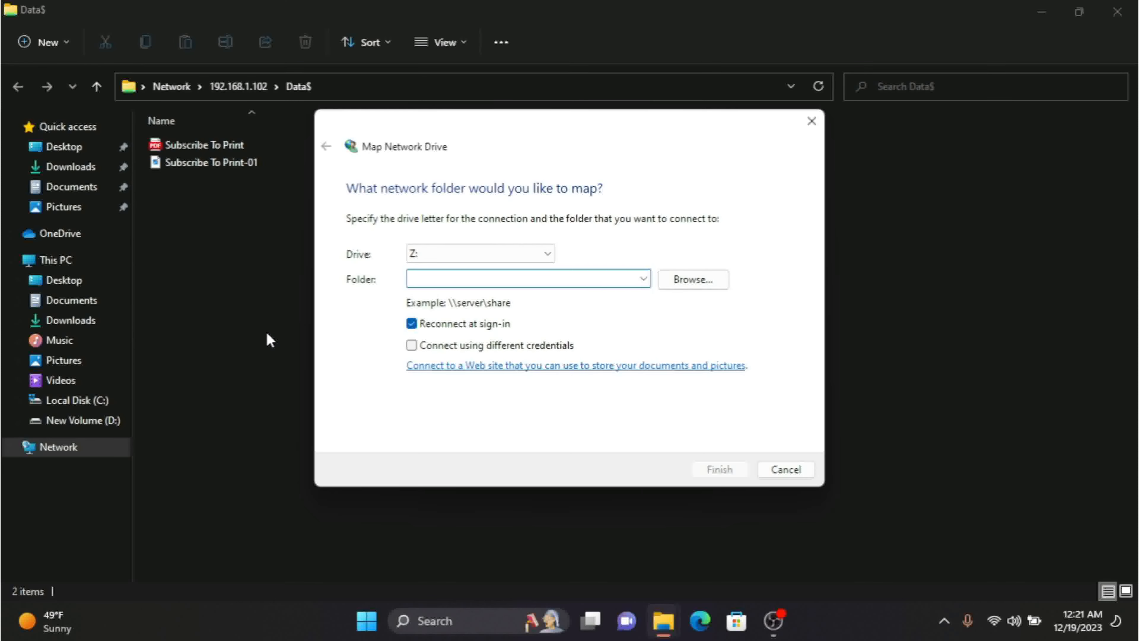
{"action": "key", "text": "ctrl+v"}
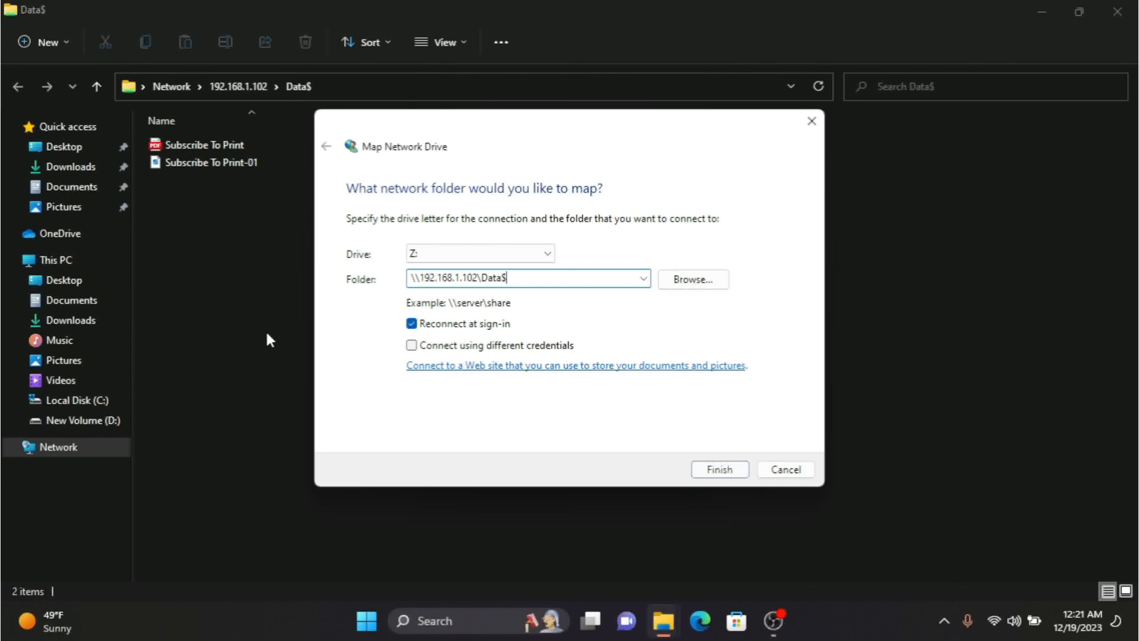
{"action": "left_click", "coordinate": [500, 249]}
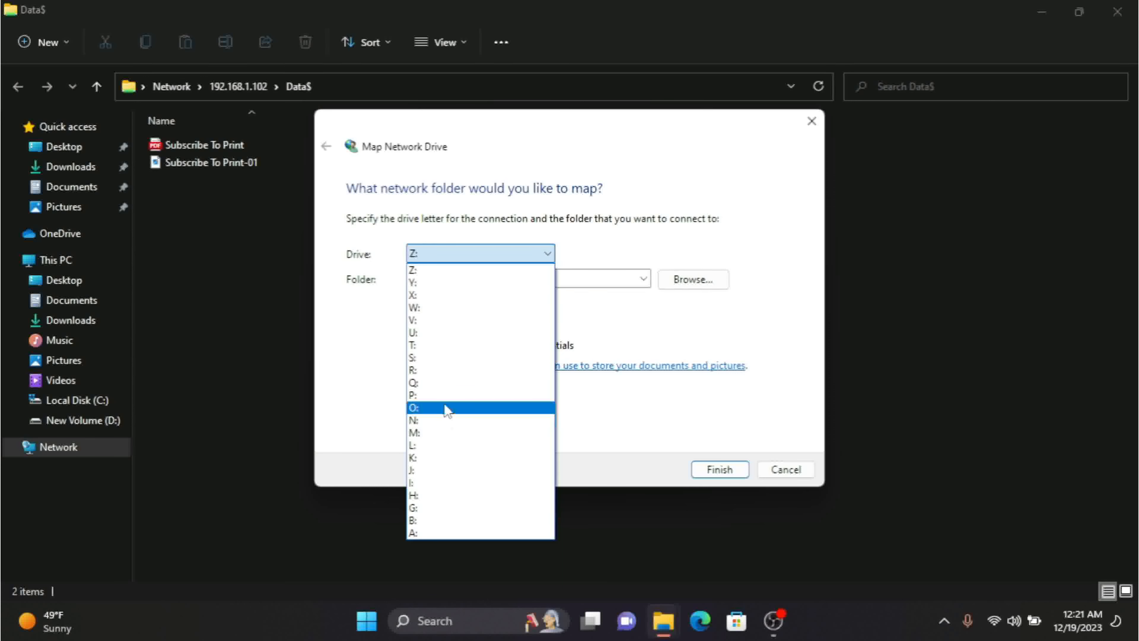
{"action": "left_click", "coordinate": [429, 322]}
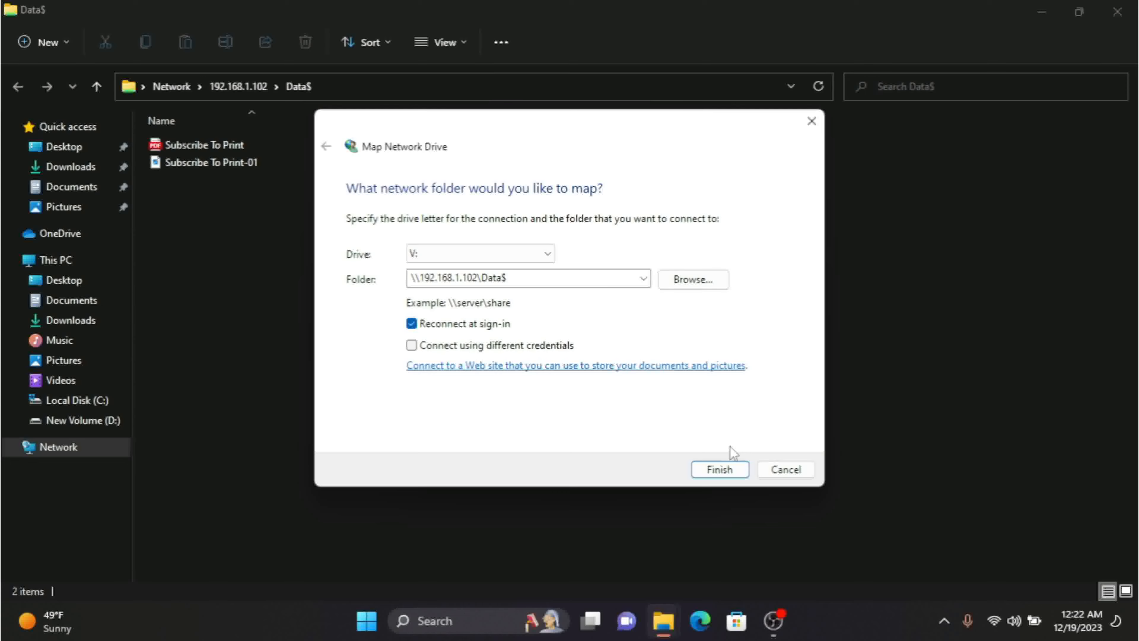
{"action": "left_click", "coordinate": [713, 468]}
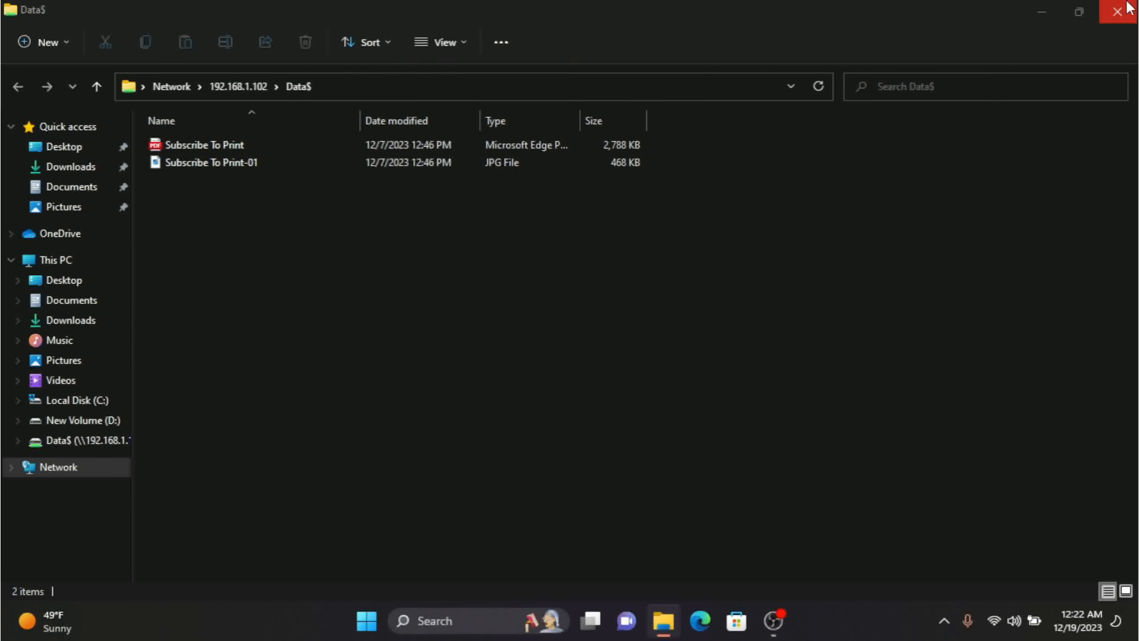
{"action": "left_click", "coordinate": [1128, 14]}
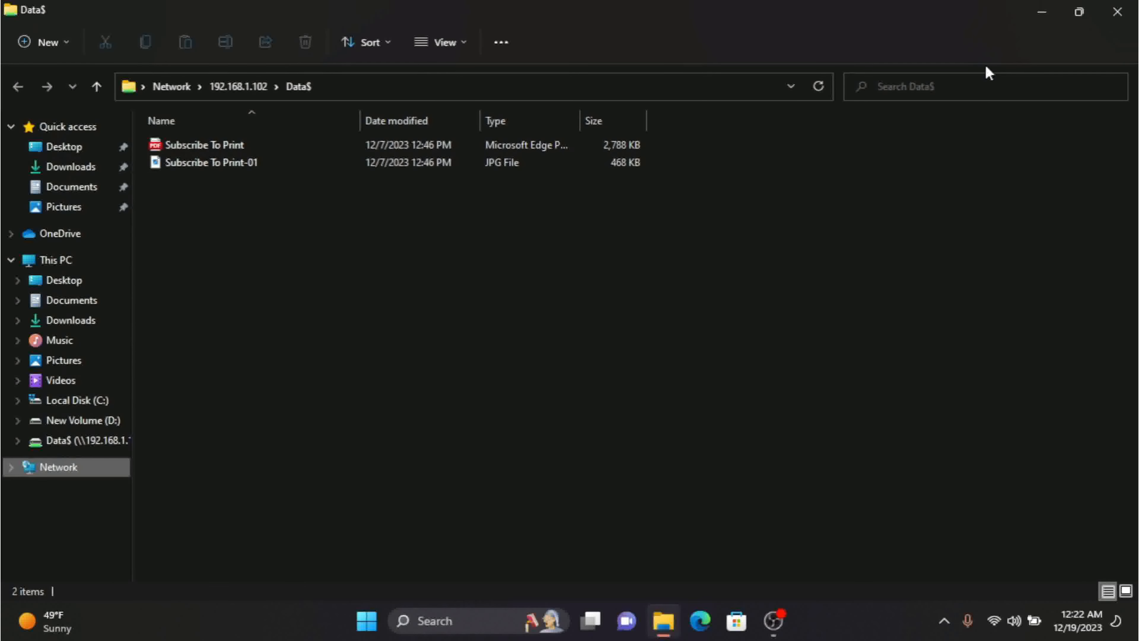
{"action": "left_click", "coordinate": [1121, 12]}
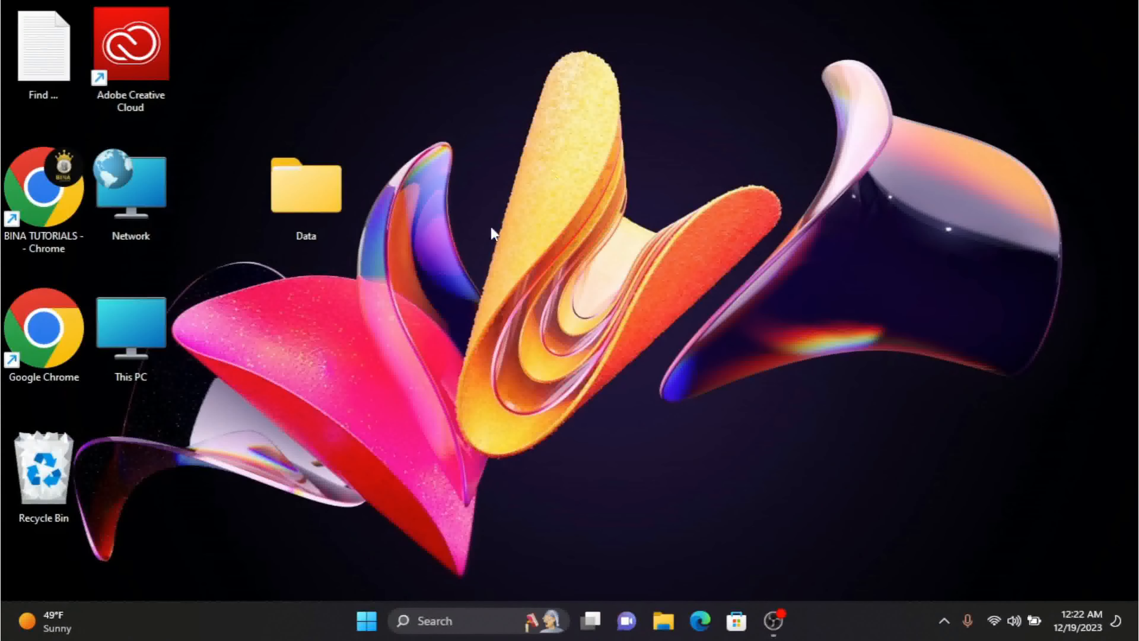
- Open mapped drive V: from This PC, try to delete the Subscribe To Print-01 image and close the window
{"action": "double_click", "coordinate": [153, 324]}
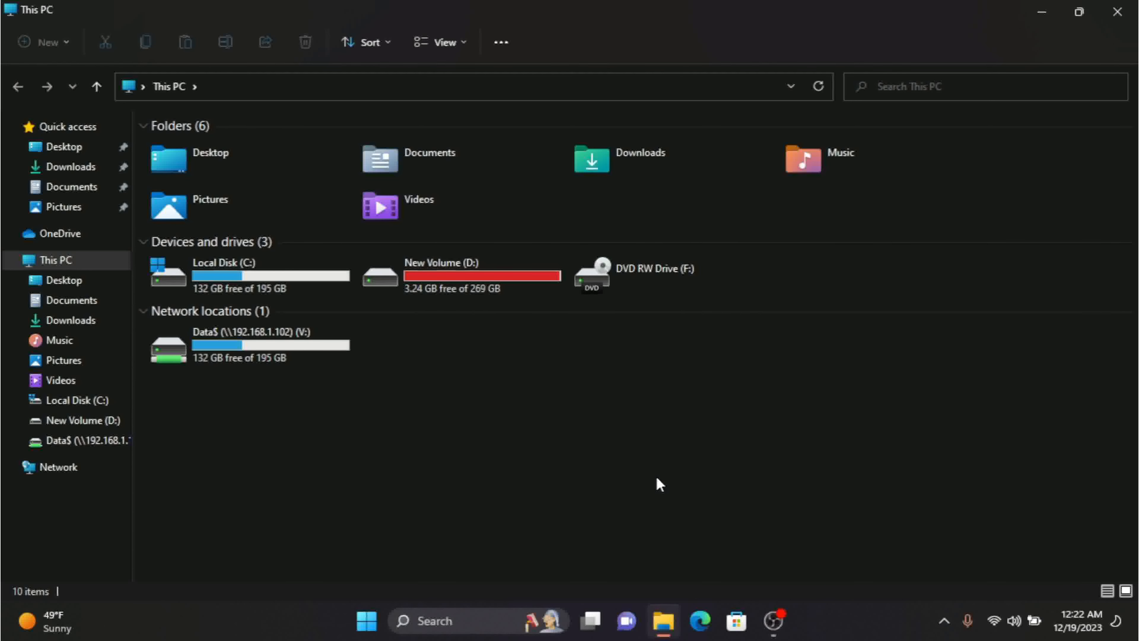
{"action": "double_click", "coordinate": [273, 360]}
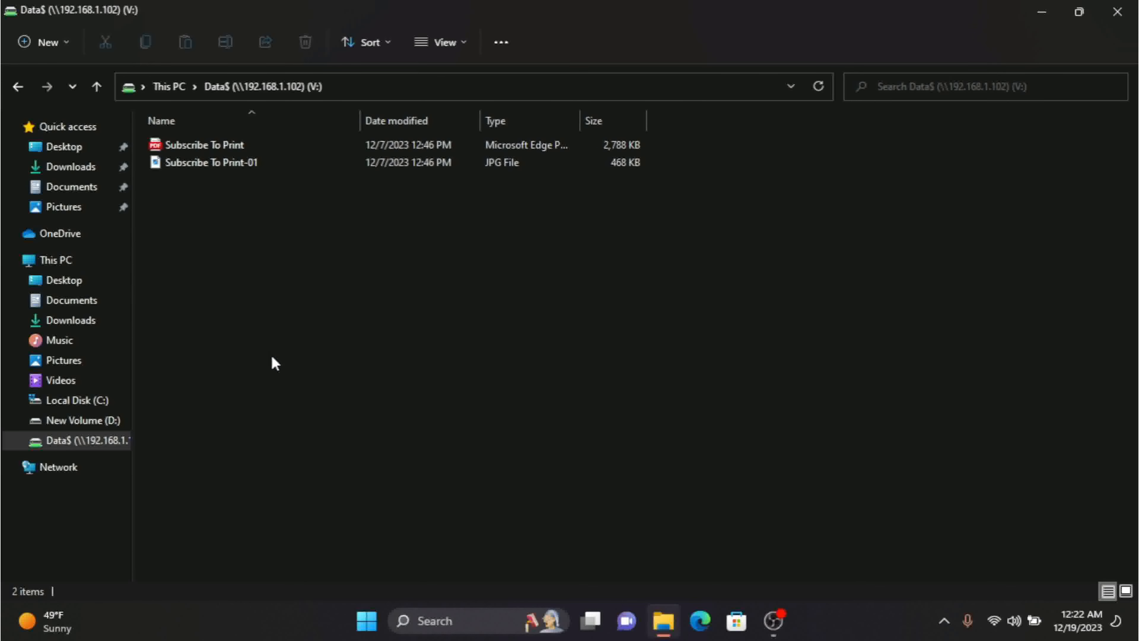
{"action": "left_click", "coordinate": [247, 165]}
{"action": "key", "text": "Delete"}
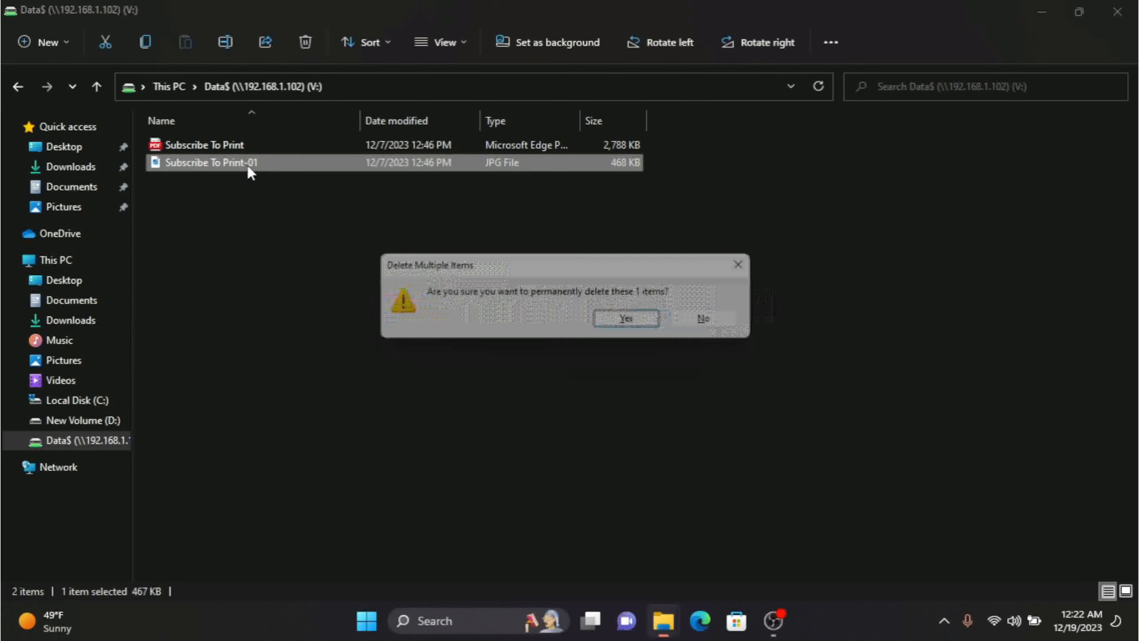
{"action": "left_click", "coordinate": [624, 319]}
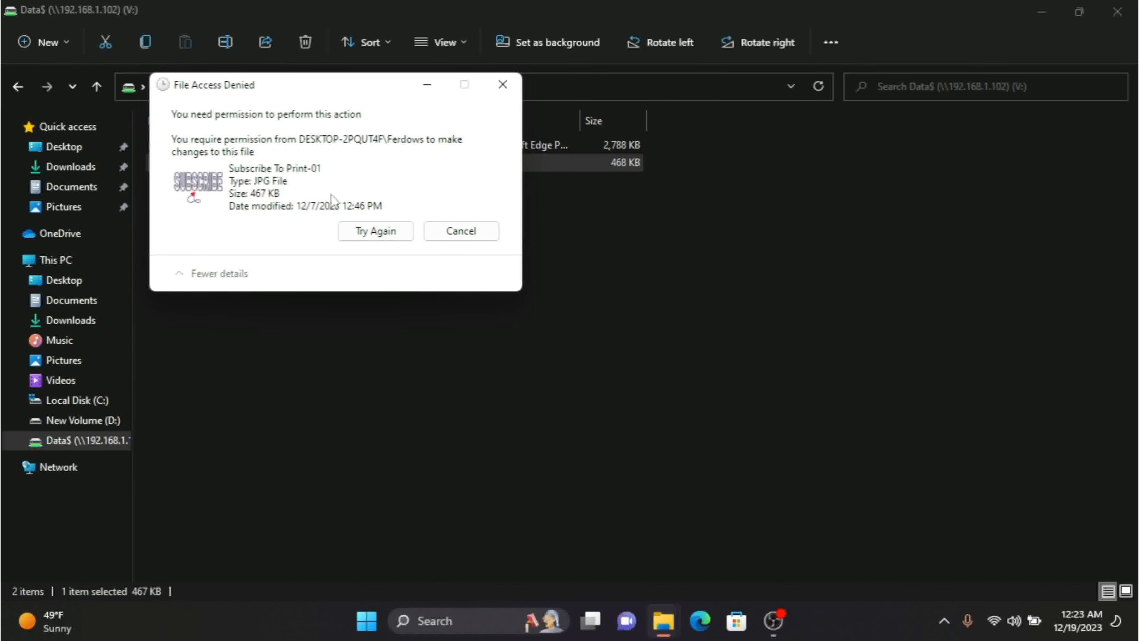
{"action": "left_click", "coordinate": [462, 239]}
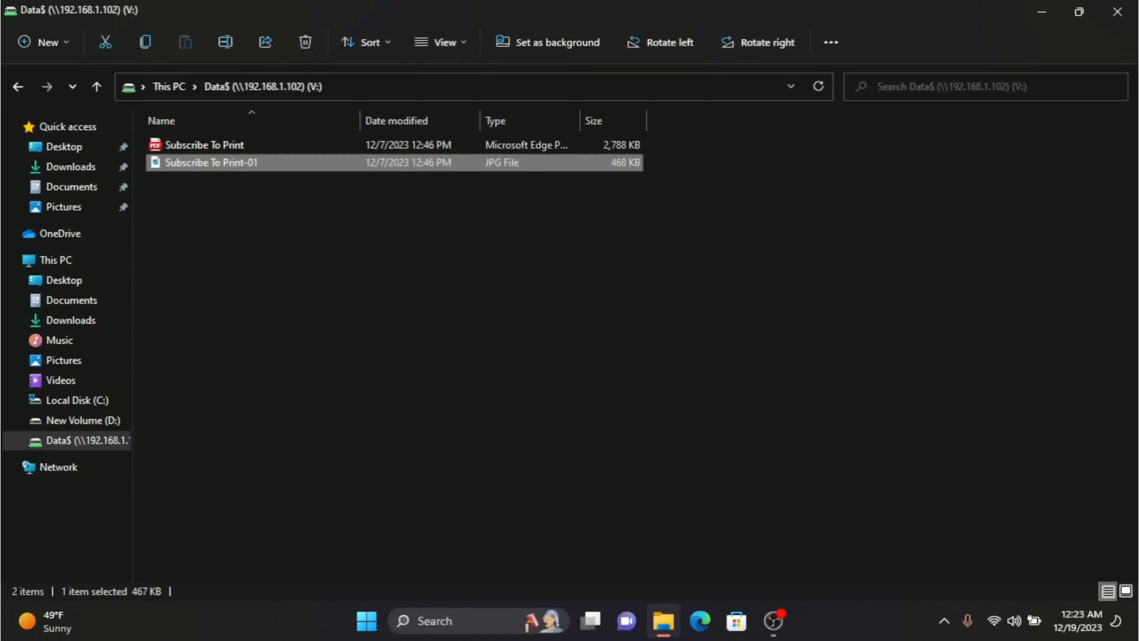
{"action": "left_click", "coordinate": [1117, 12]}
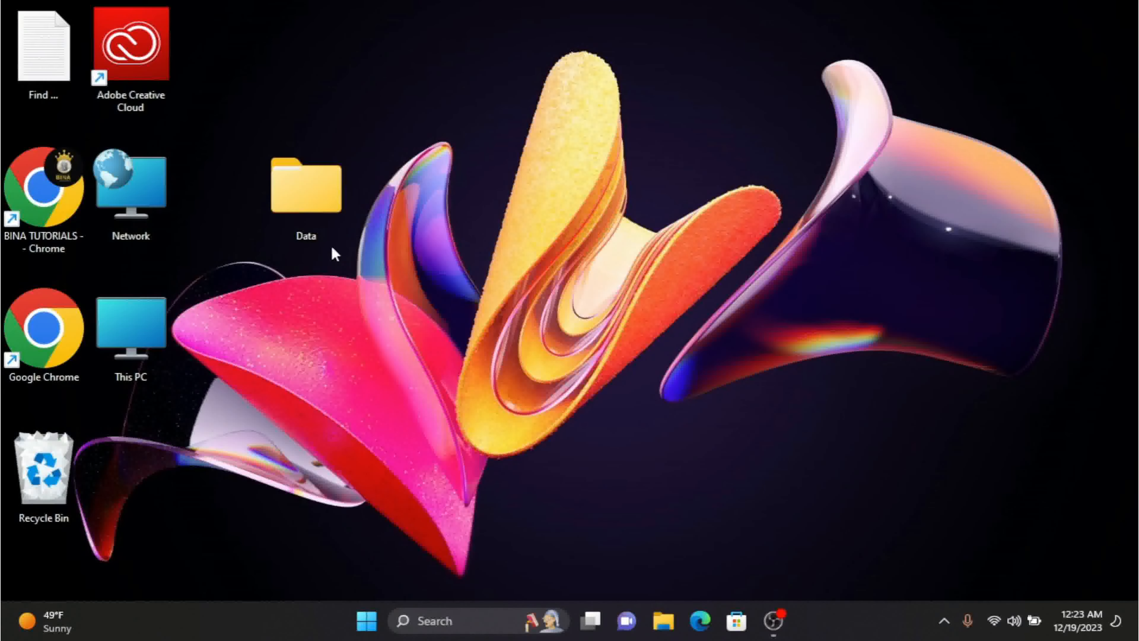
- Allow Everyone Full Control in the share permissions of the desktop Data folder and apply the advanced sharing settings
{"action": "right_click", "coordinate": [300, 191]}
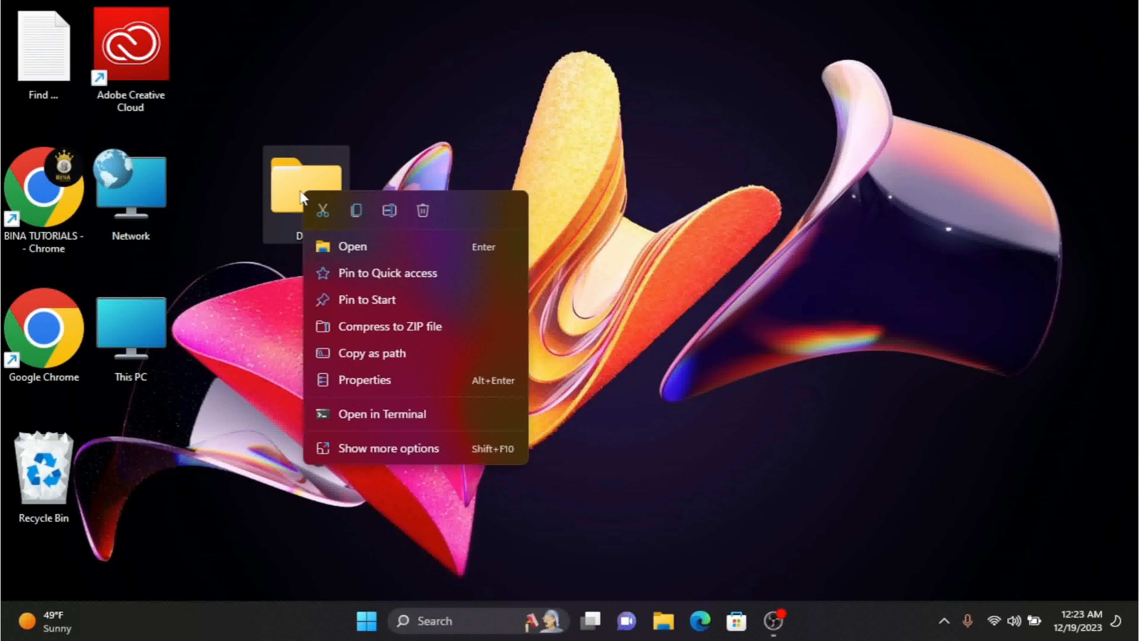
{"action": "left_click", "coordinate": [377, 442]}
{"action": "left_click", "coordinate": [443, 434]}
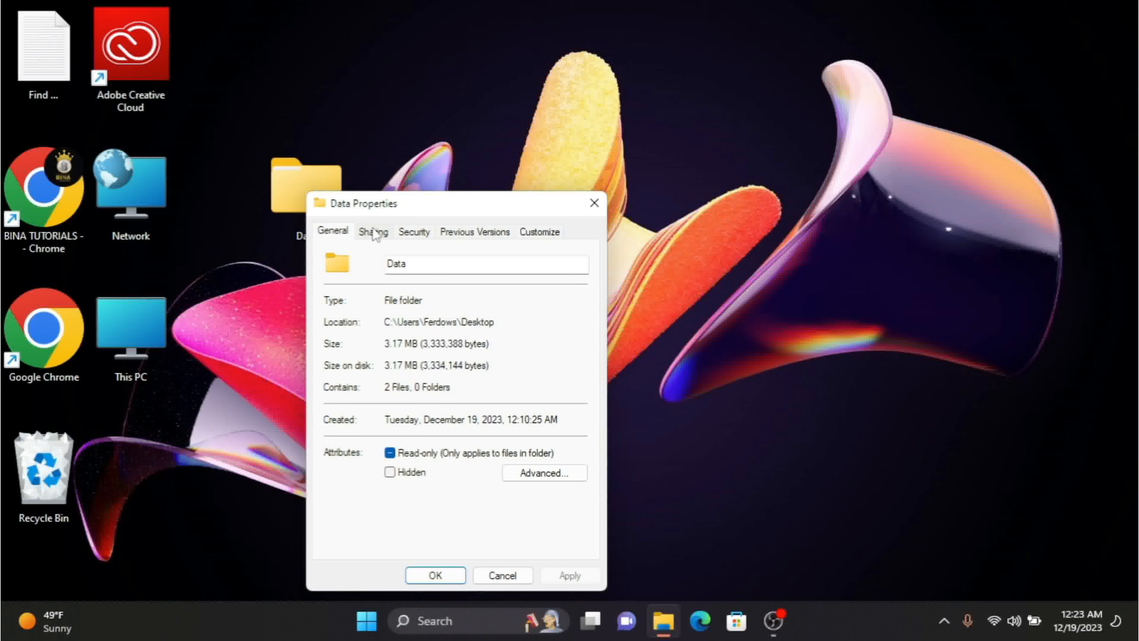
{"action": "left_click", "coordinate": [375, 232]}
{"action": "left_click", "coordinate": [410, 432]}
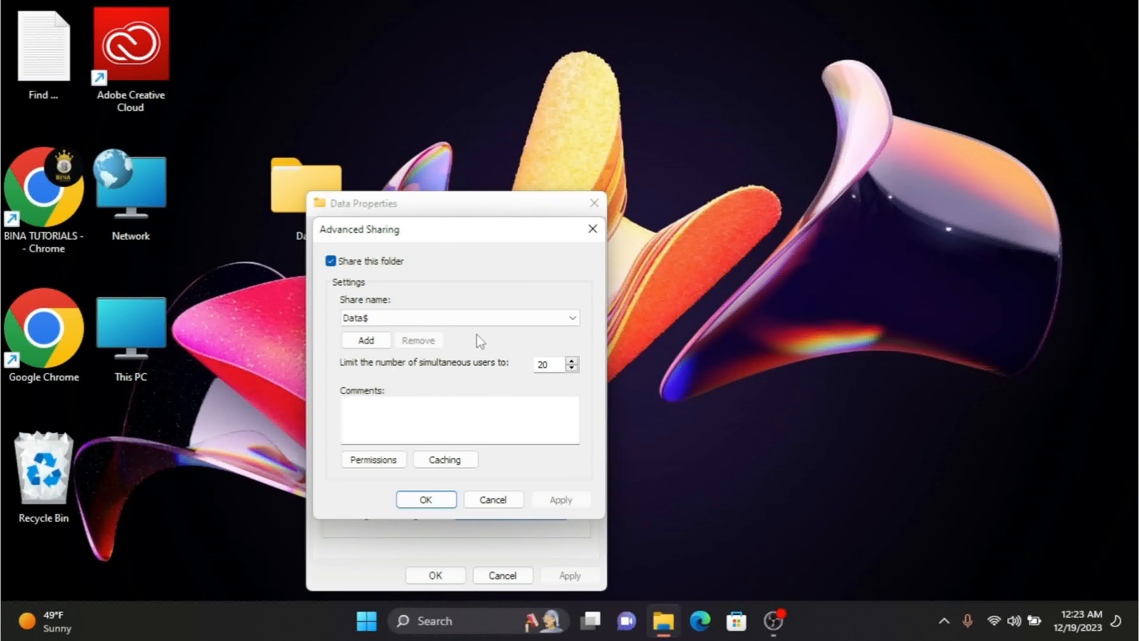
{"action": "left_click", "coordinate": [377, 462]}
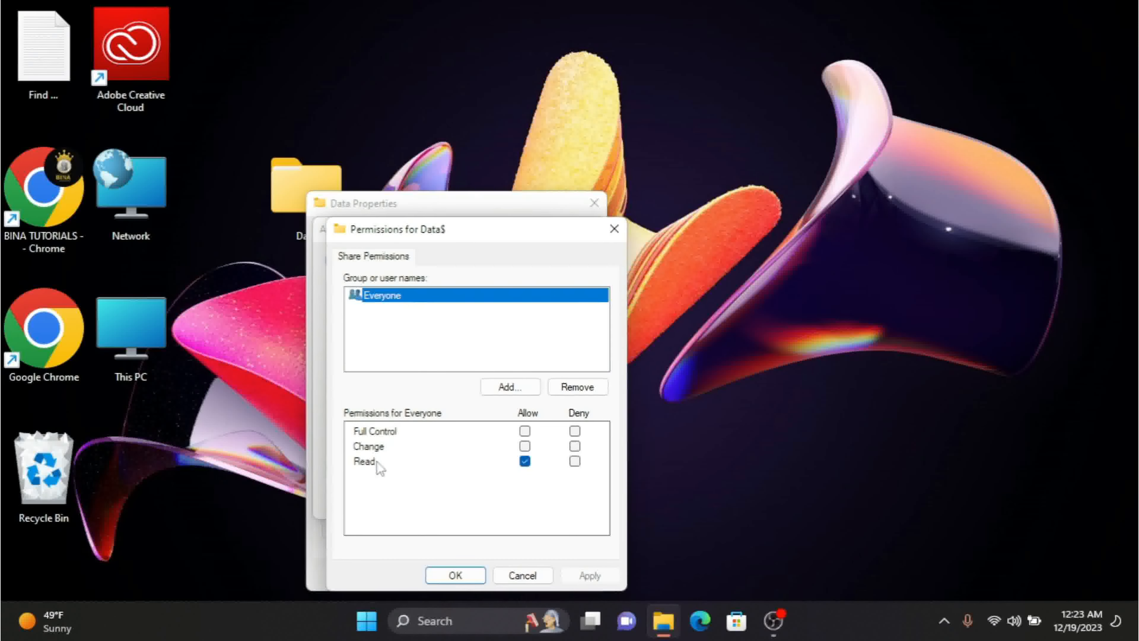
{"action": "left_click", "coordinate": [524, 431]}
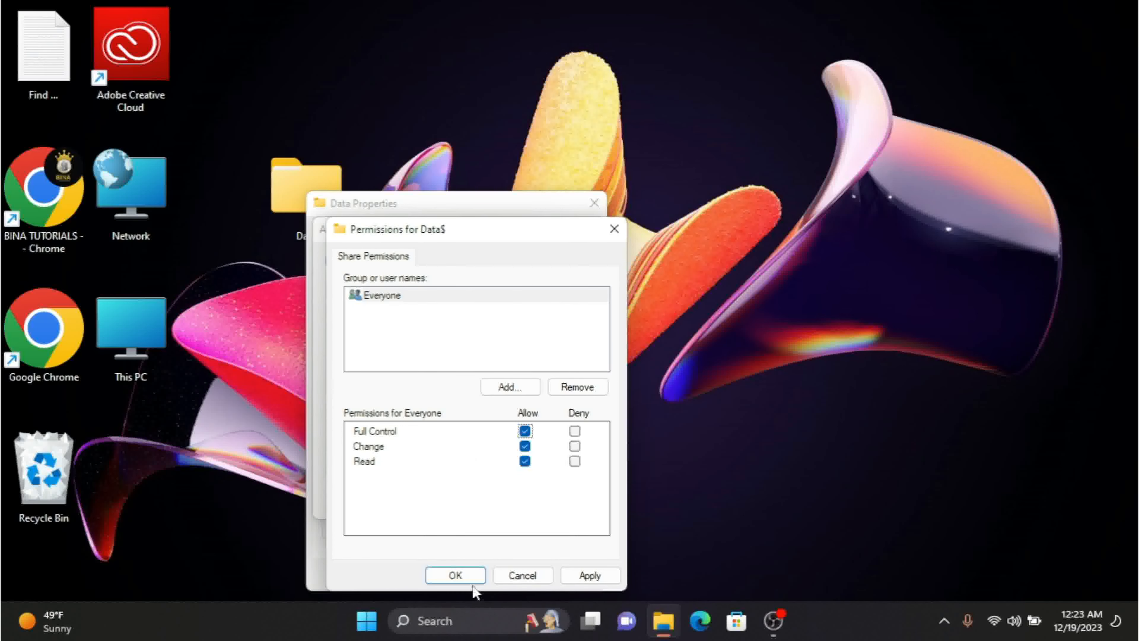
{"action": "left_click", "coordinate": [466, 577]}
{"action": "left_click", "coordinate": [430, 499]}
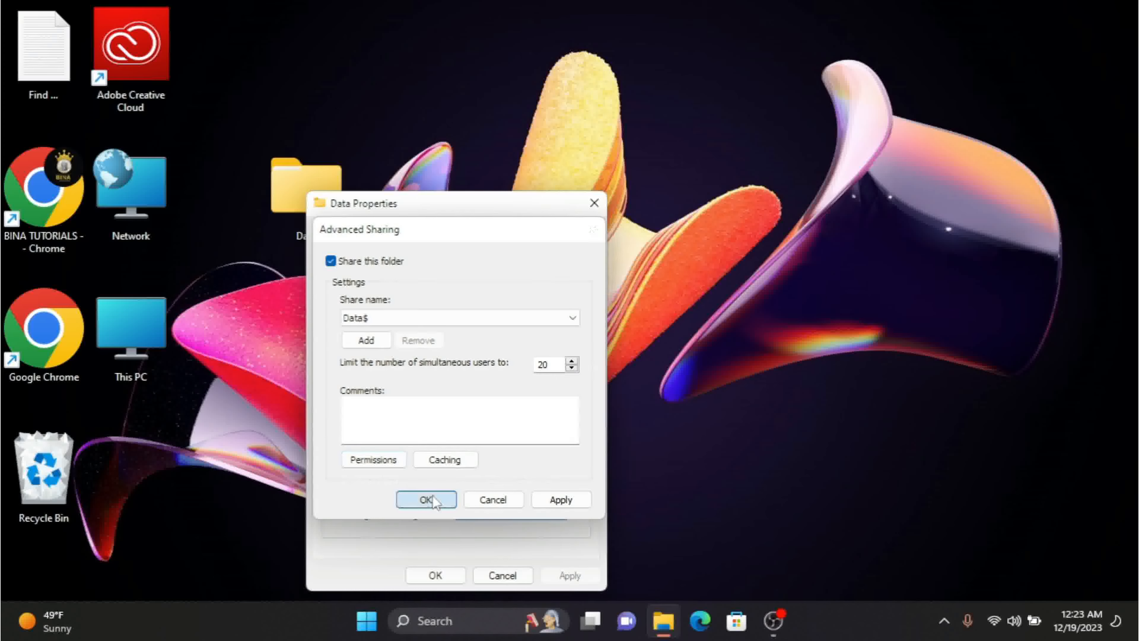
{"action": "left_click", "coordinate": [426, 575]}
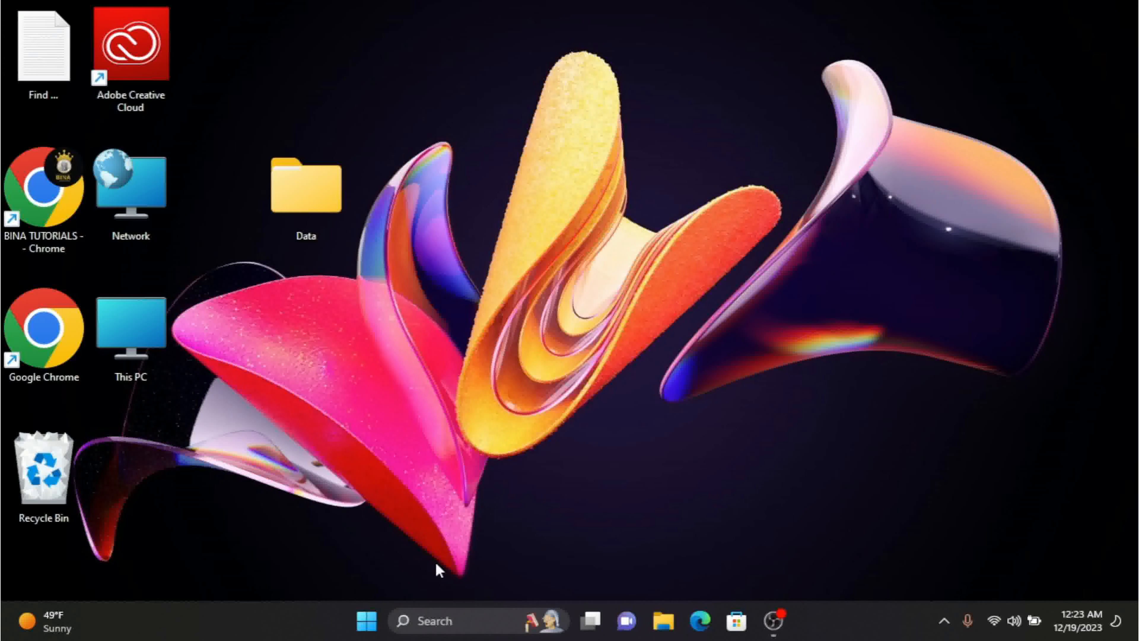
- Test write access on mapped drive V: by duplicating the Subscribe To Print-01 image and permanently deleting the copy
{"action": "double_click", "coordinate": [159, 327]}
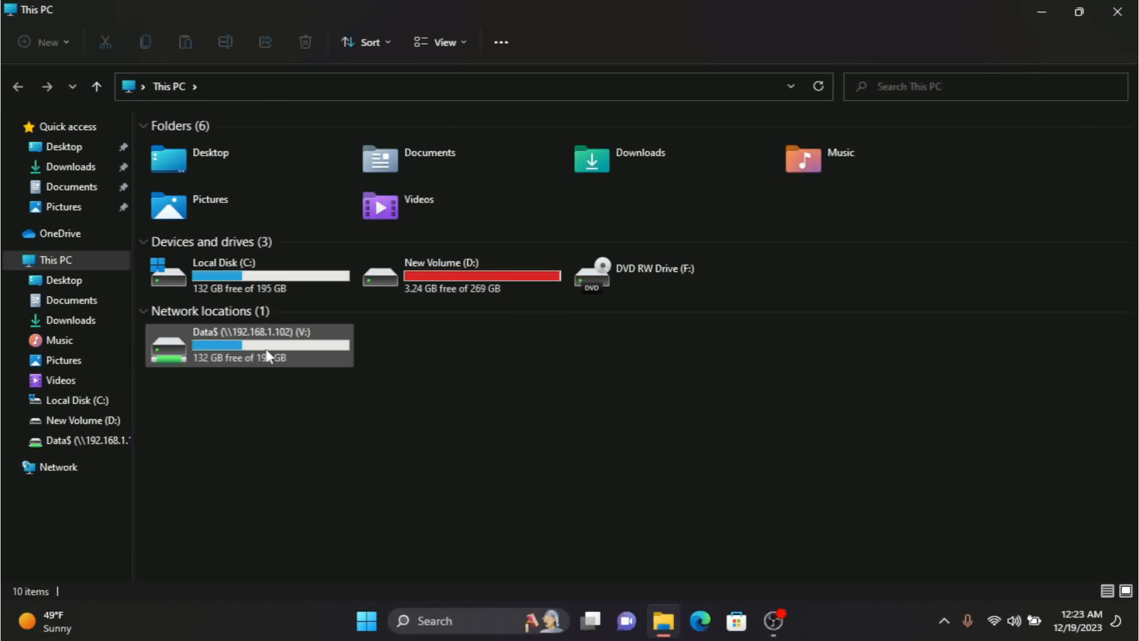
{"action": "double_click", "coordinate": [266, 350]}
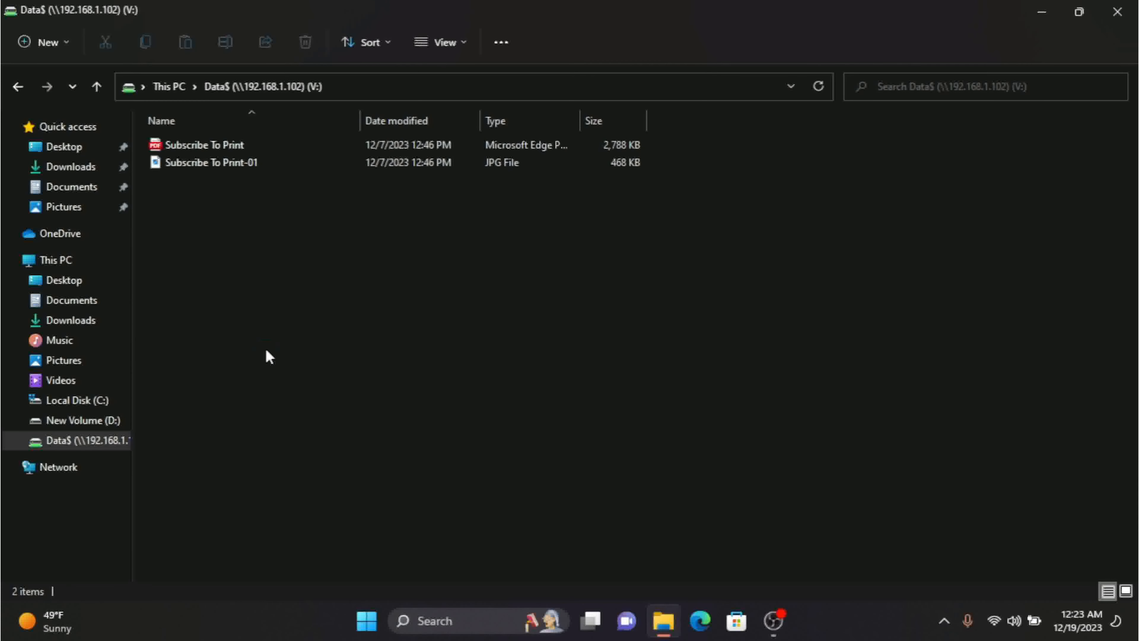
{"action": "left_click", "coordinate": [231, 167]}
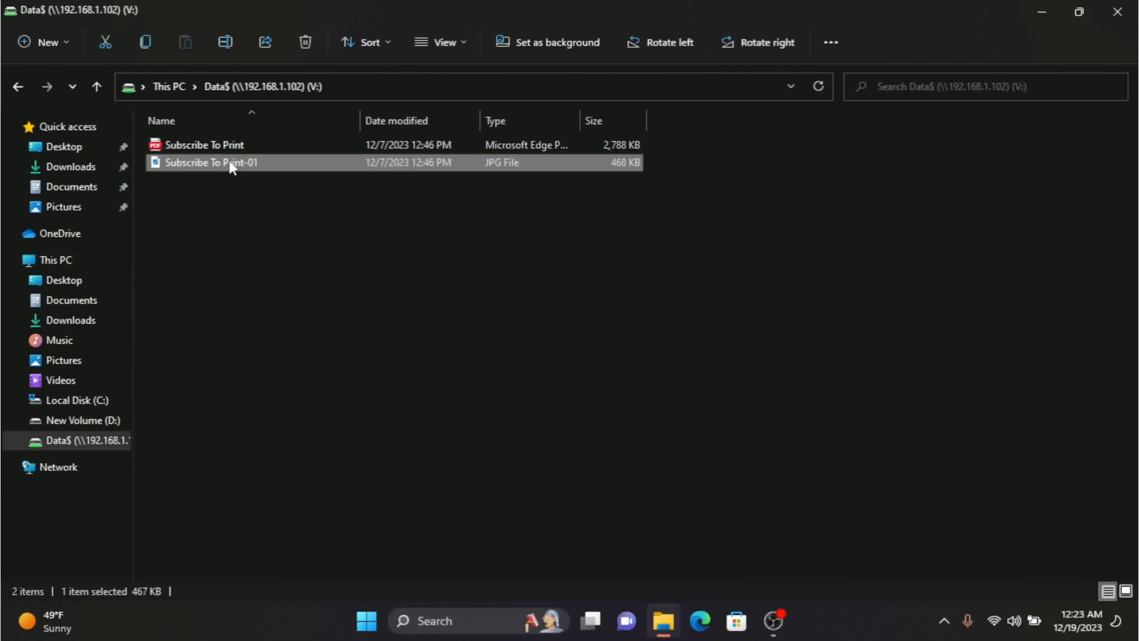
{"action": "key", "text": "ctrl+c"}
{"action": "key", "text": "ctrl+v"}
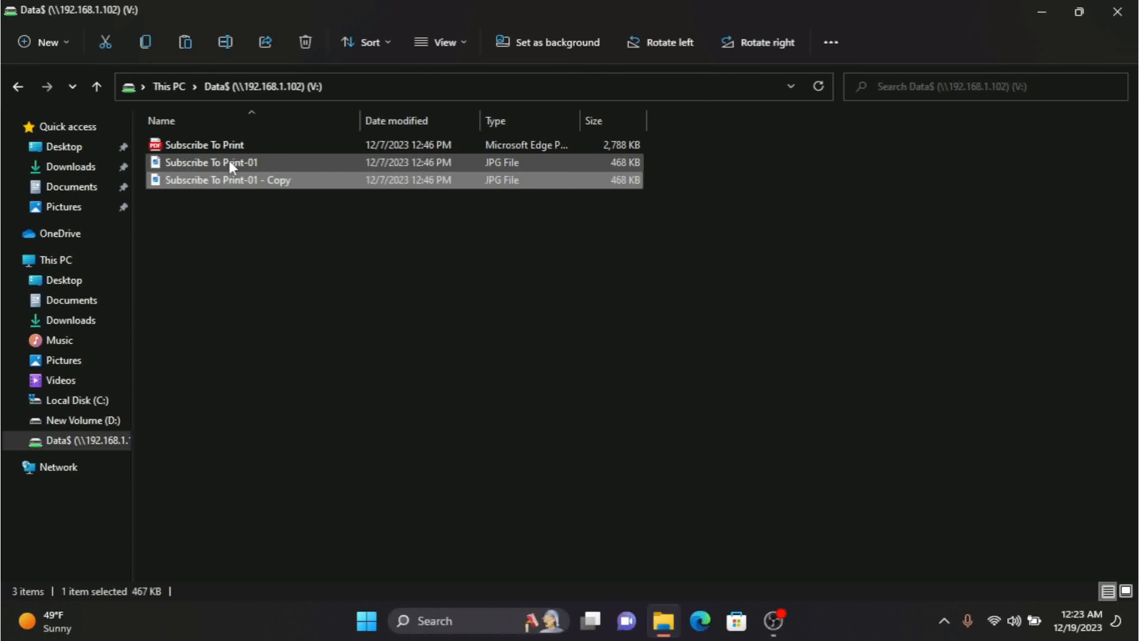
{"action": "key", "text": "Delete"}
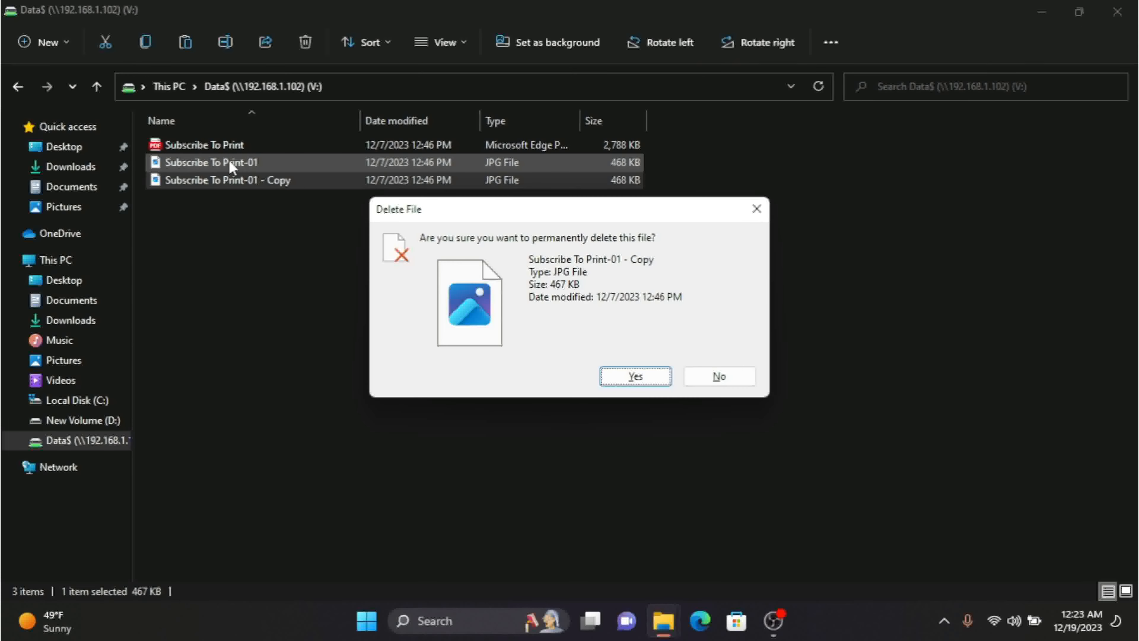
{"action": "left_click", "coordinate": [654, 375]}
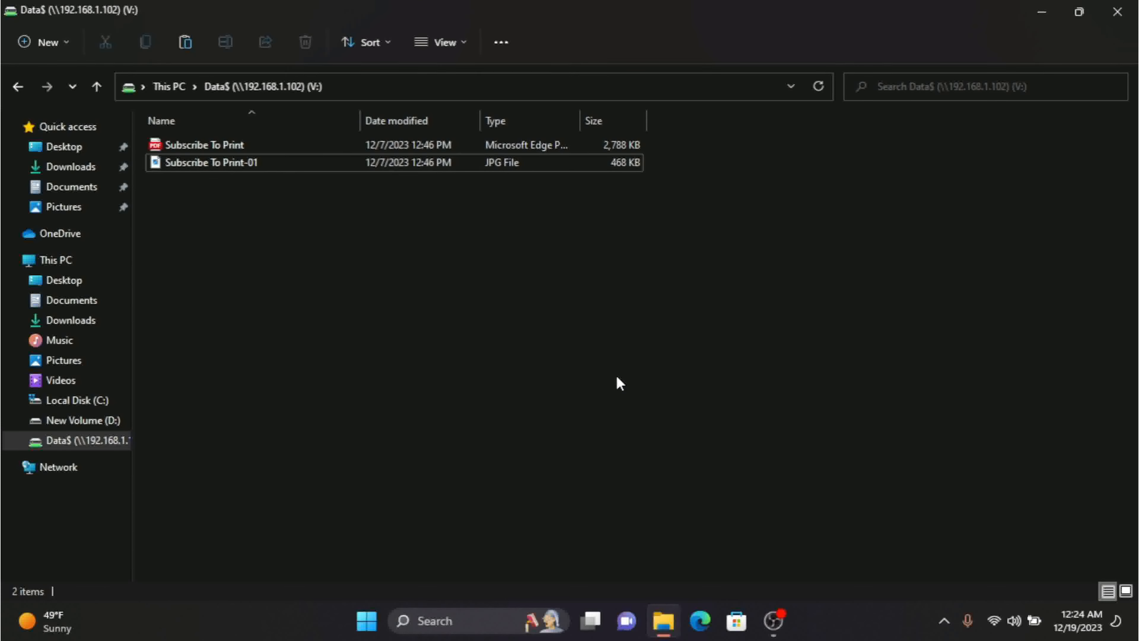